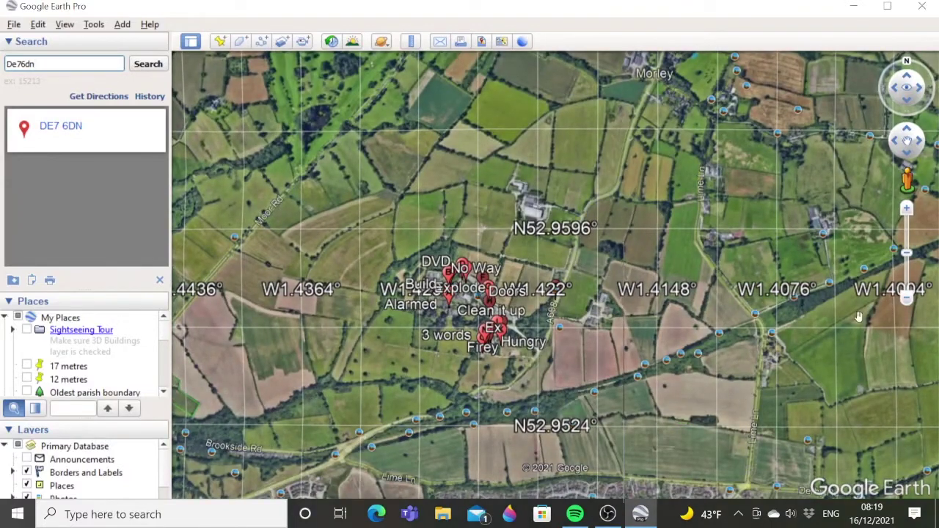
Step: Check the Show Lat/Long format and the navigation settings in the program options, and accept them
left_click(912, 215)
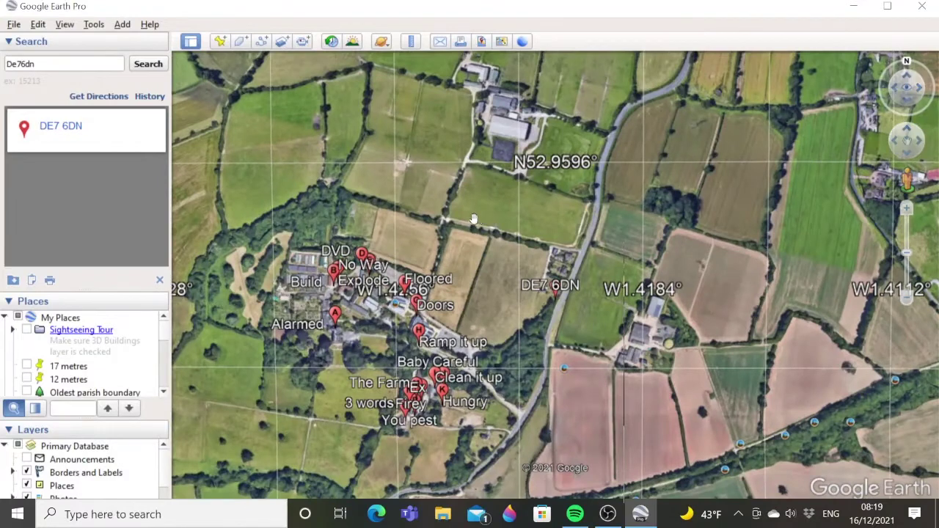
left_click_drag(474, 218, 513, 199)
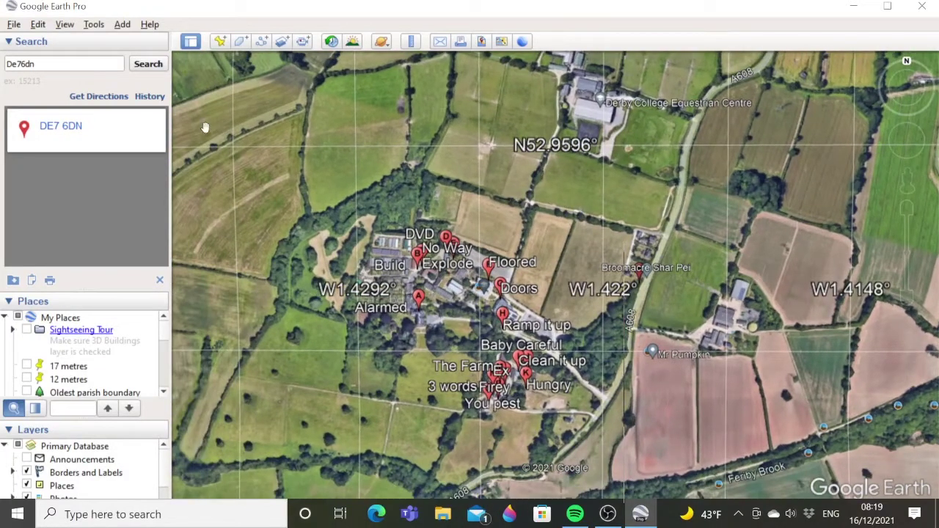
left_click(97, 26)
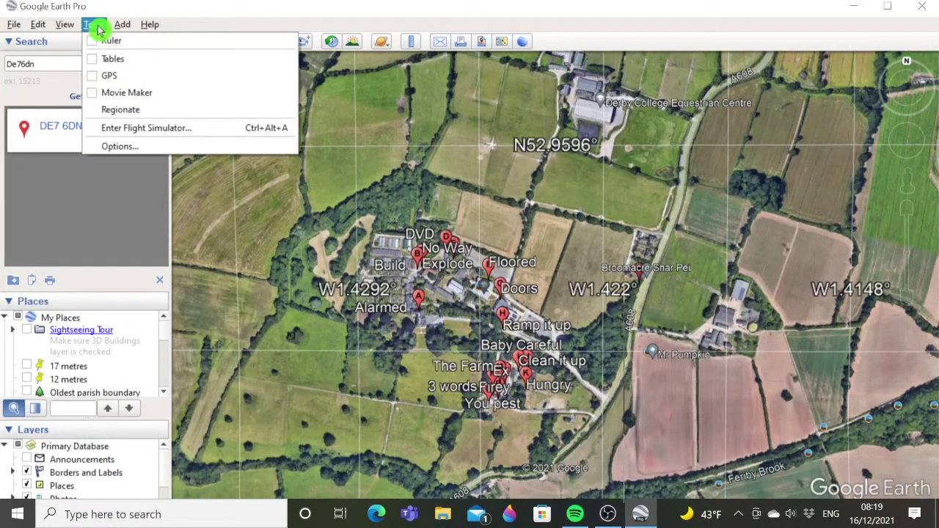
left_click(110, 145)
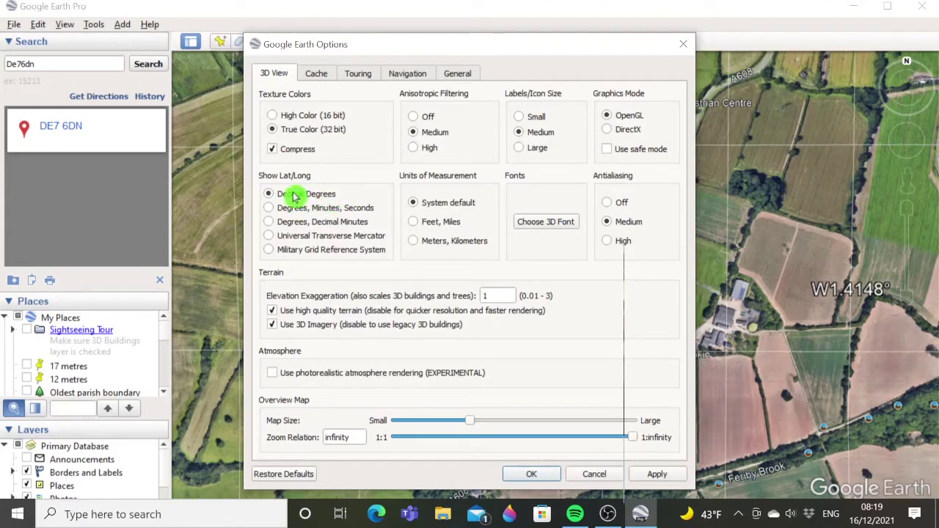
left_click(405, 76)
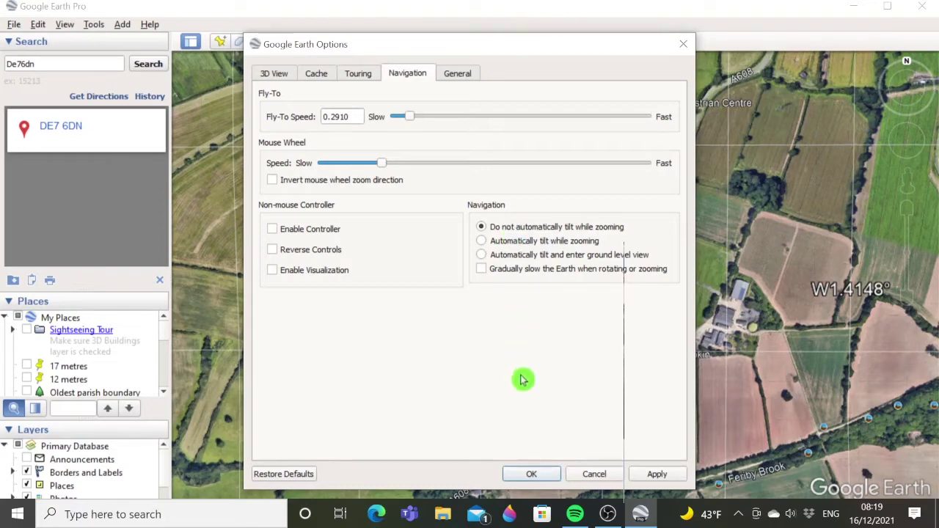
left_click(522, 474)
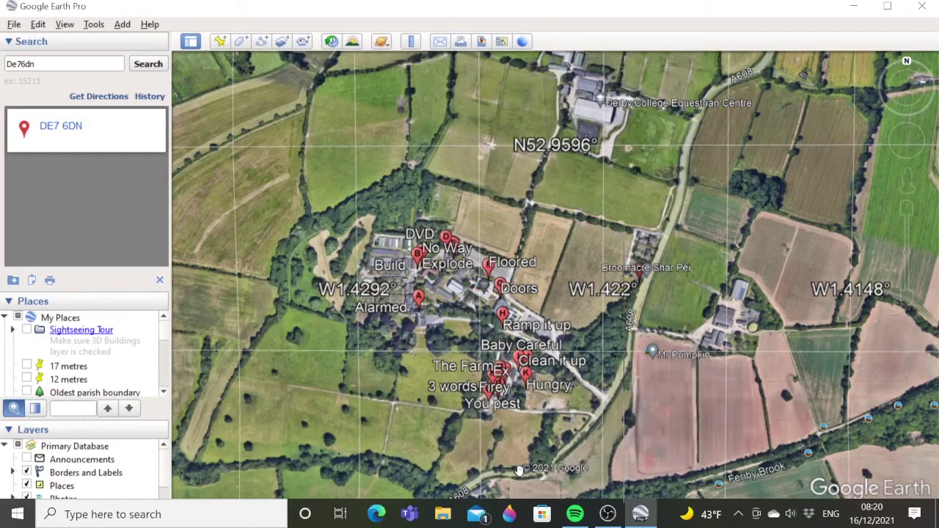
Step: Add a new placemark and position it on the trees just south of the Alarmed marker
left_click(907, 210)
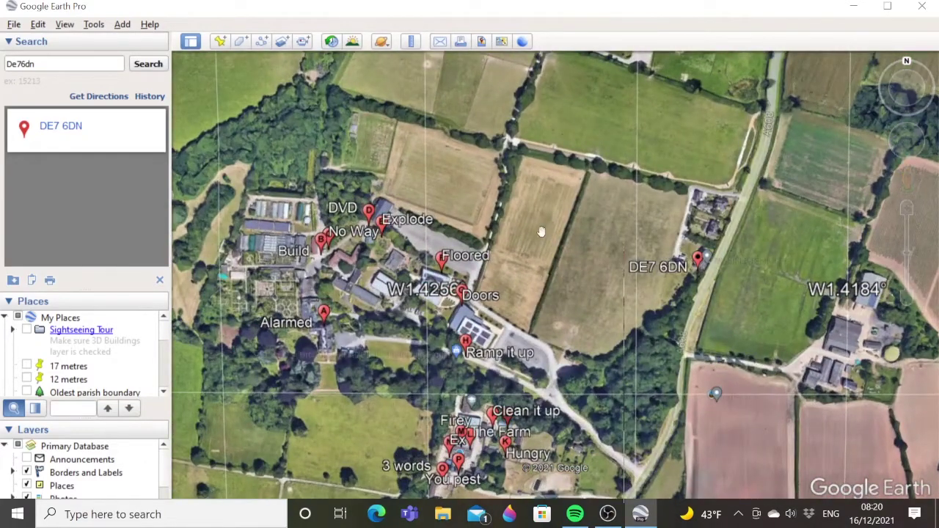
left_click_drag(539, 242, 584, 188)
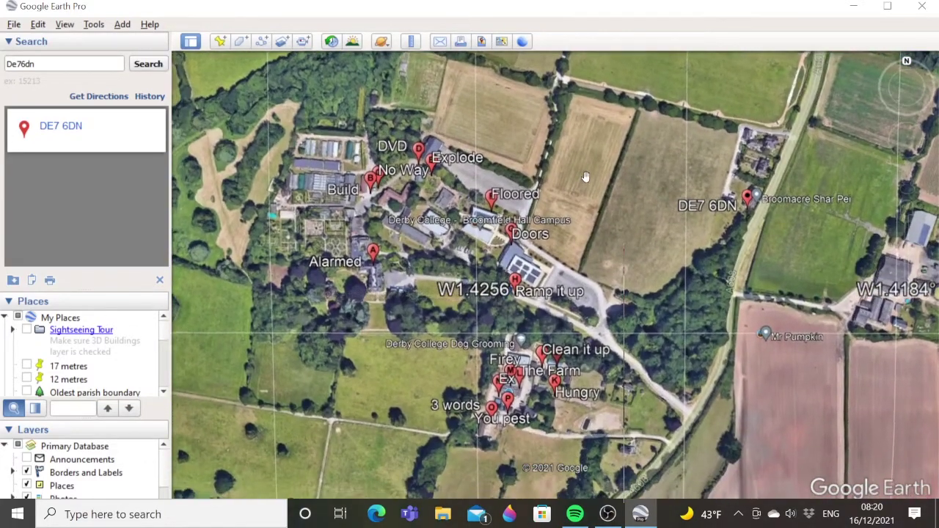
left_click(909, 214)
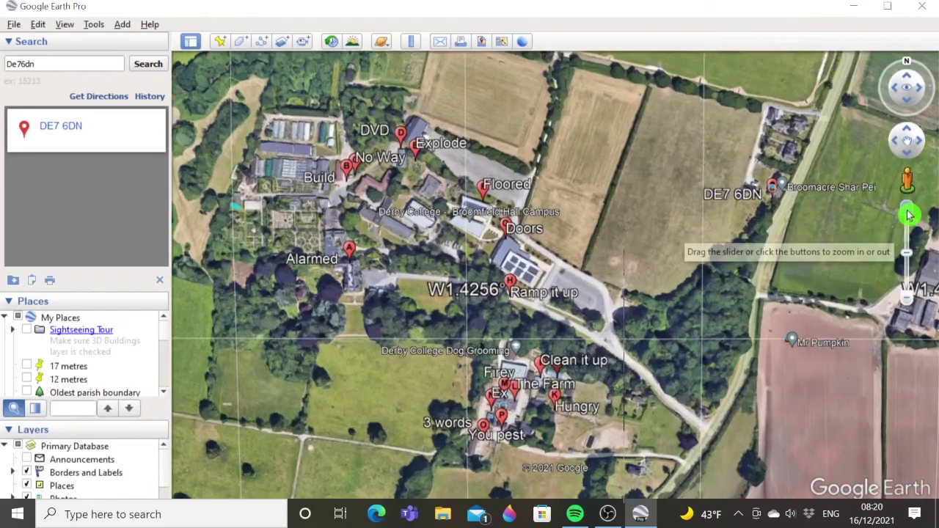
left_click(909, 214)
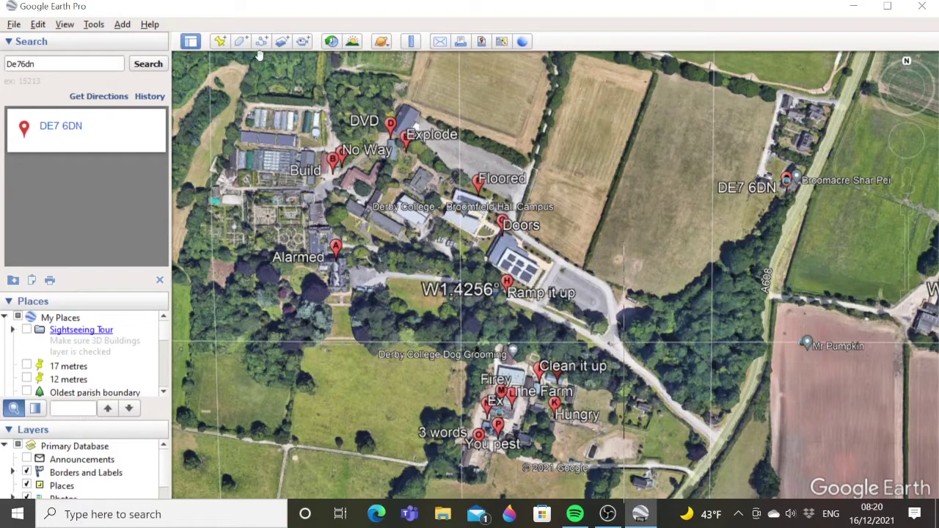
left_click(221, 44)
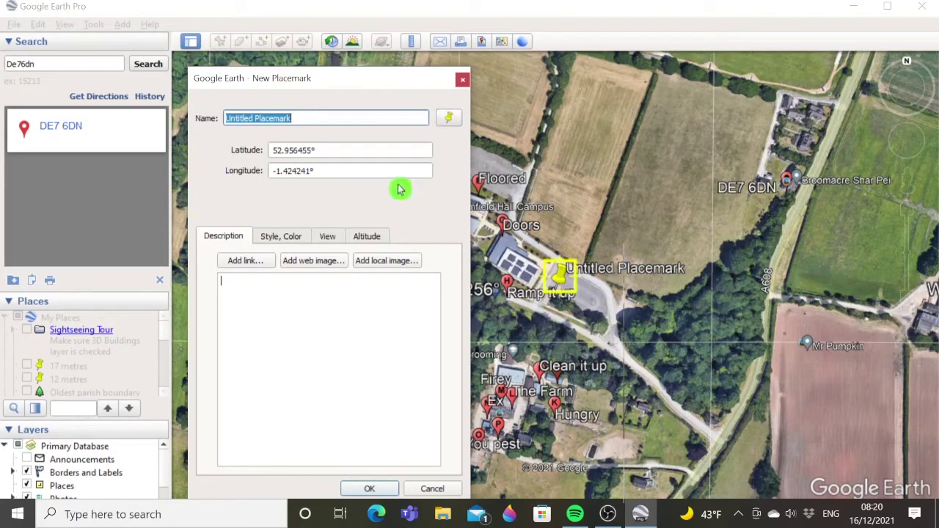
left_click_drag(413, 81, 858, 92)
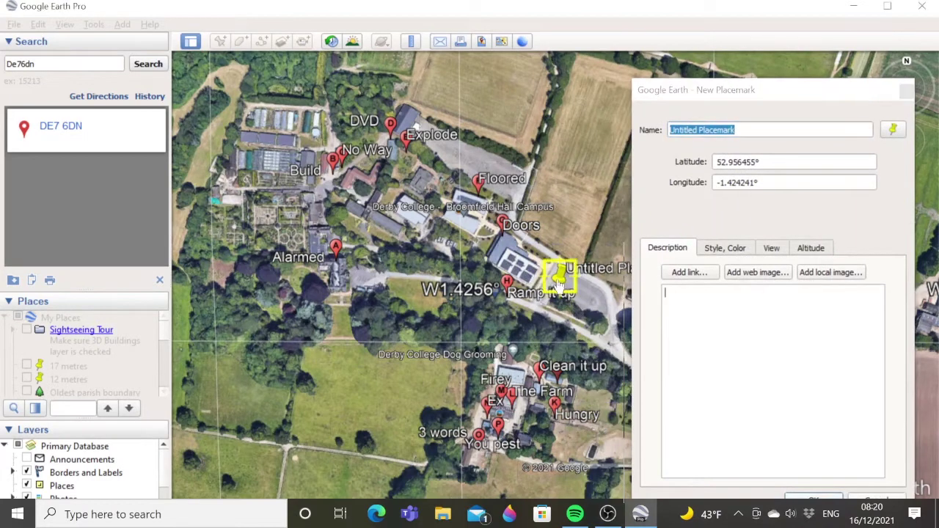
left_click_drag(556, 293, 309, 301)
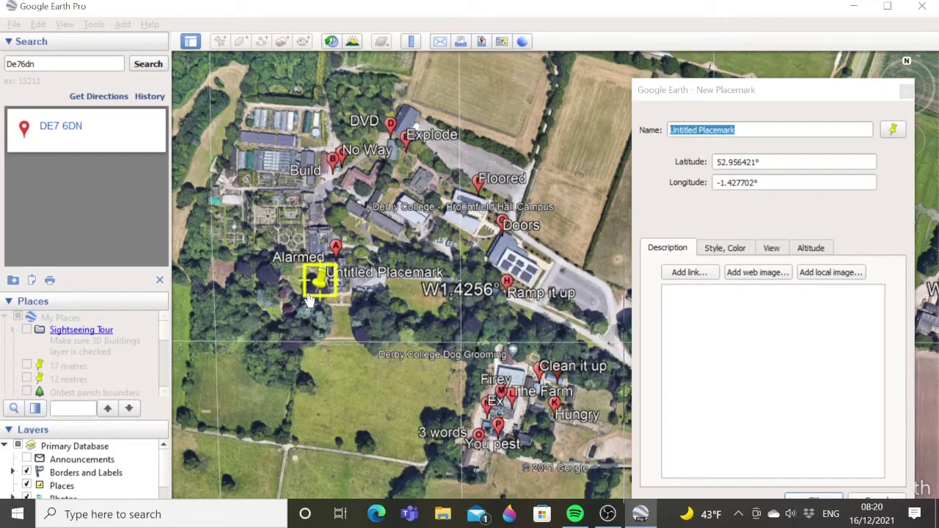
Step: Replace the new placemark's default name with Coppe
left_click(742, 130)
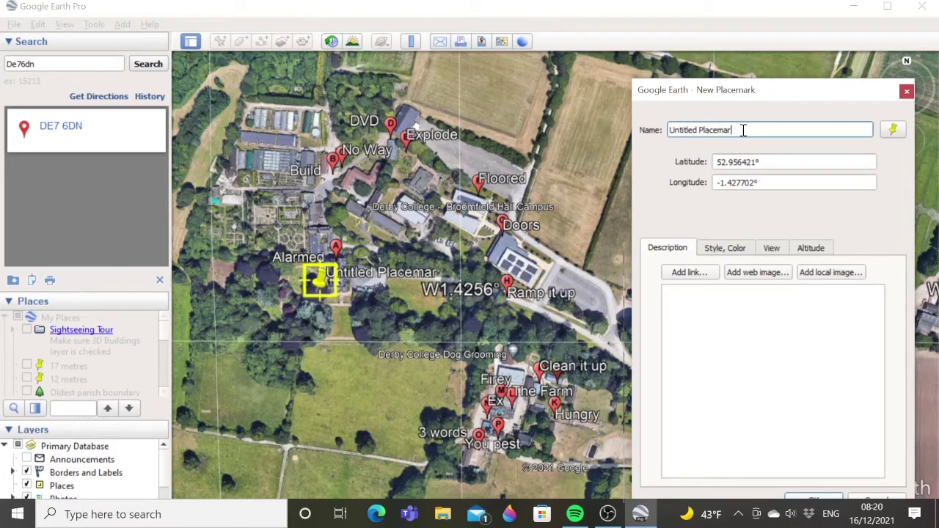
key("BackSpace")
key("BackSpace")
key("BackSpace")
key("BackSpace")
key("BackSpace")
key("BackSpace")
key("BackSpace")
key("BackSpace")
key("BackSpace")
key("BackSpace")
key("BackSpace")
key("BackSpace")
key("BackSpace")
key("BackSpace")
key("BackSpace")
key("BackSpace")
key("BackSpace")
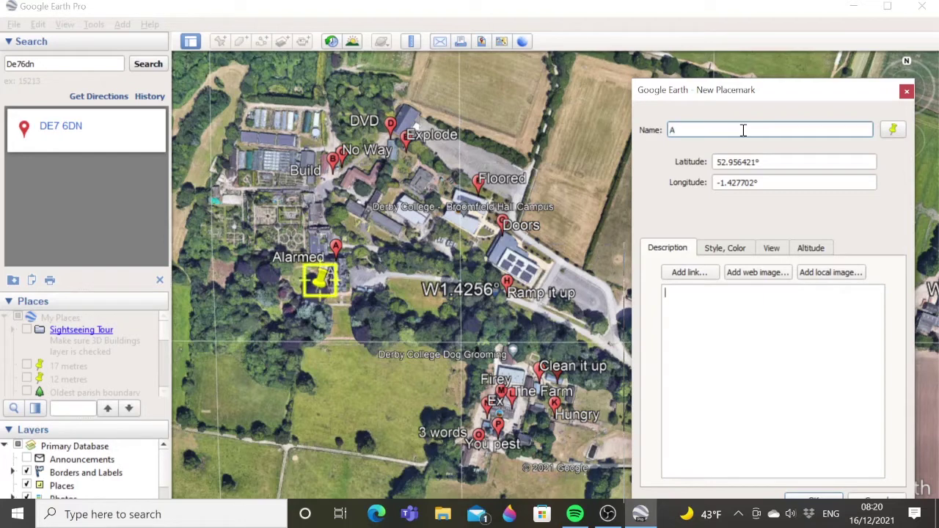
type("Coppe")
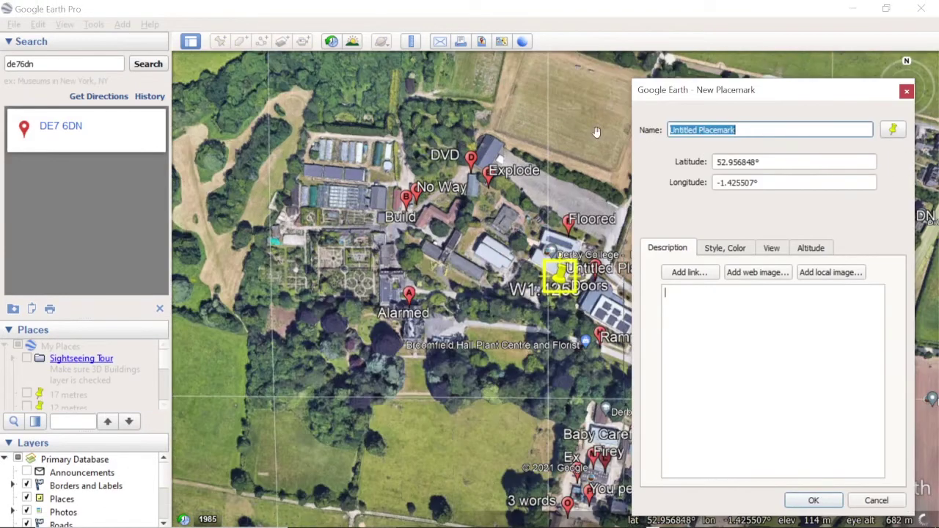
Step: Name the new placemark Cop and position it on the tree just southwest of the Alarmed marker
key("BackSpace")
type("Cop")
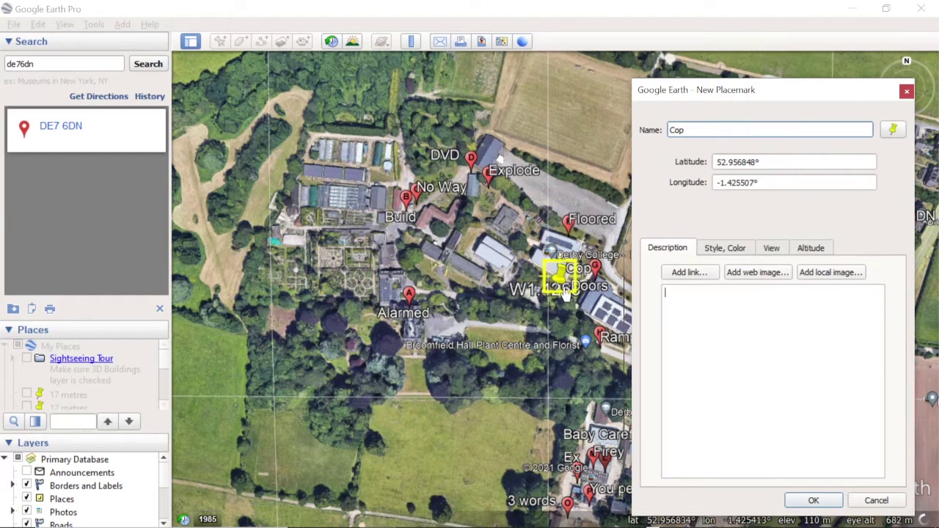
left_click_drag(562, 294, 384, 349)
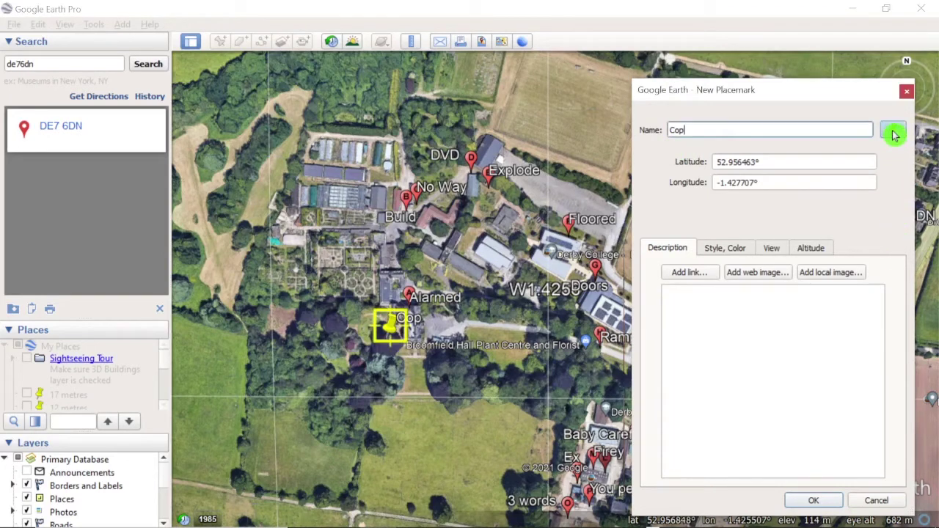
Step: Change the Cop placemark's icon from the pushpin to the green tree symbol and accept it
left_click(894, 133)
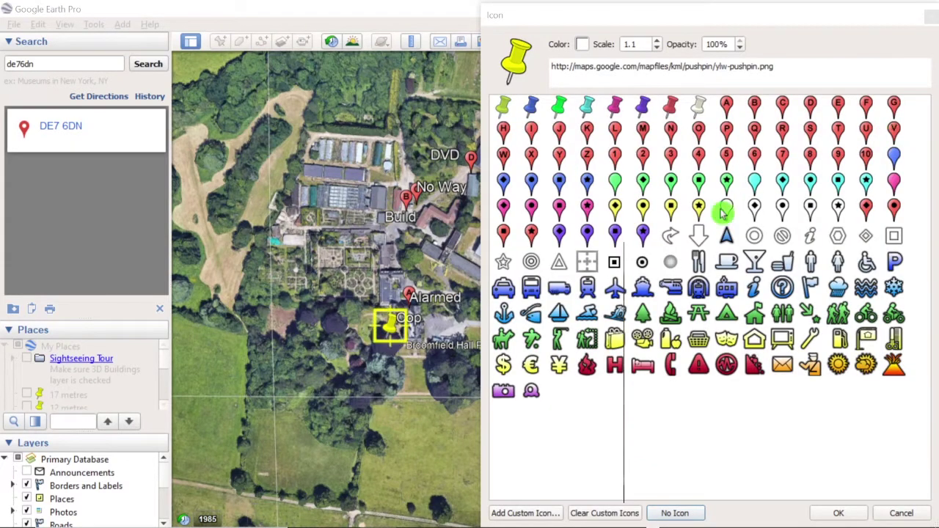
left_click(642, 315)
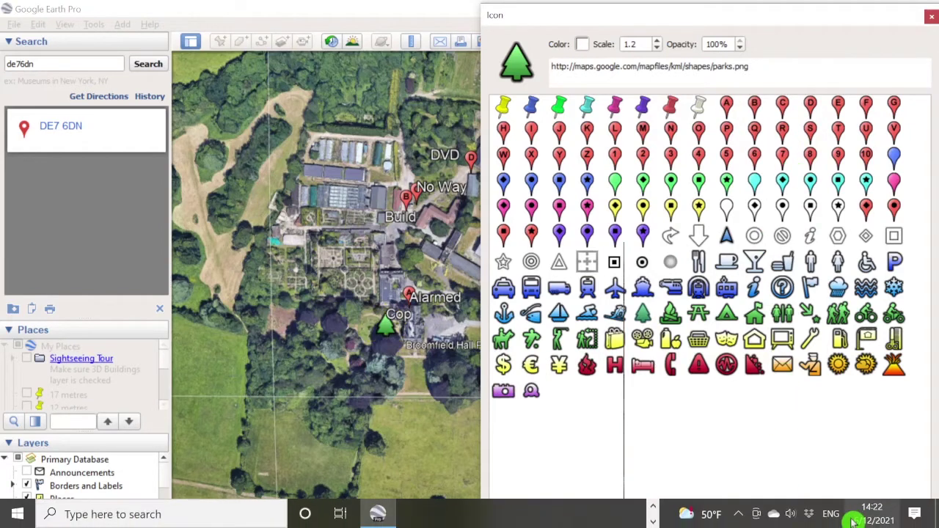
left_click(834, 511)
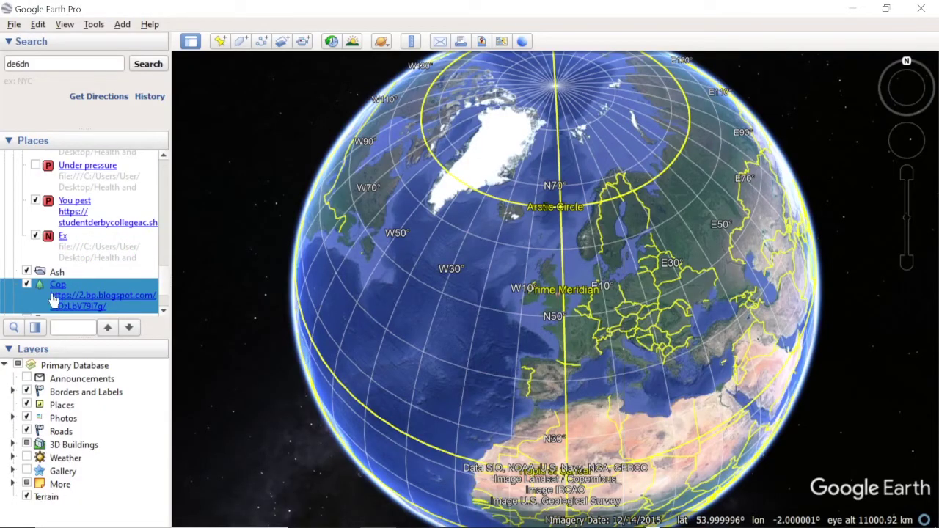
Step: Open the properties of the Cop placemark from the saved places
left_click(53, 289)
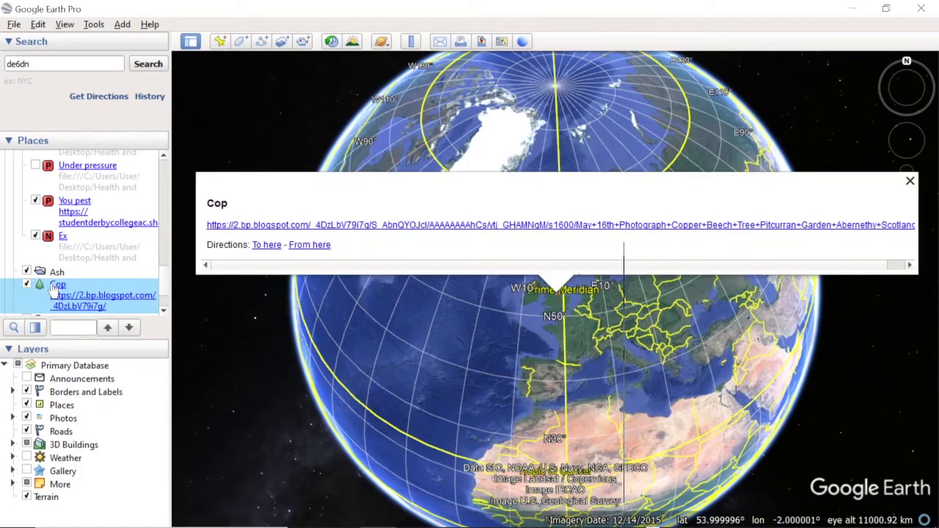
right_click(53, 290)
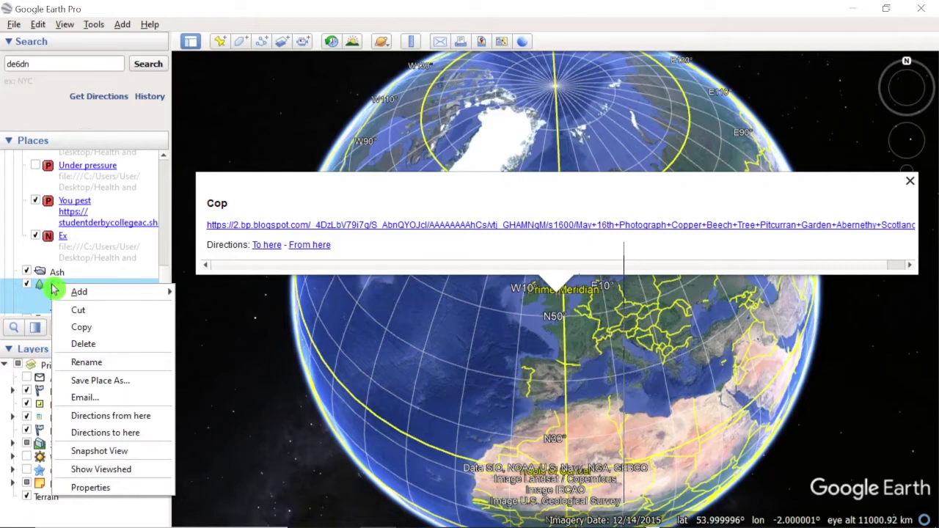
left_click(90, 487)
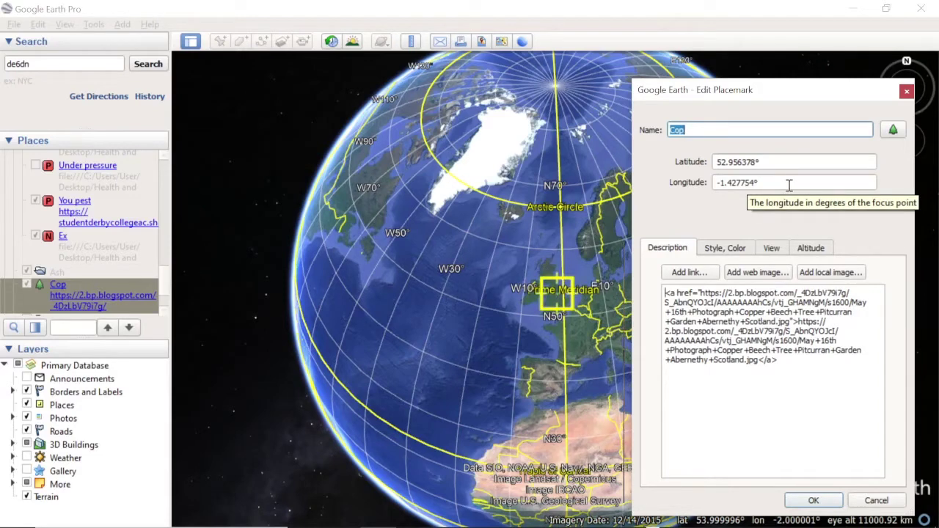
left_click(807, 502)
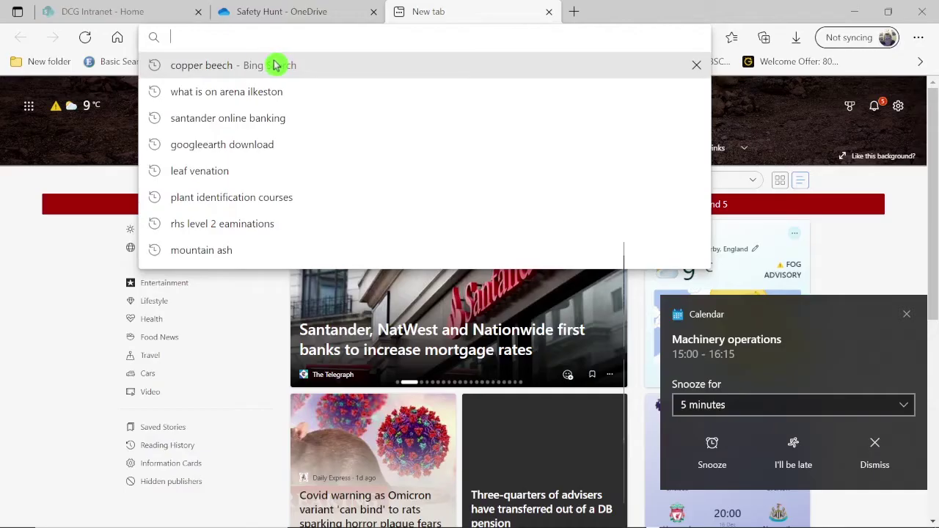
Step: Search Bing images for copper beech and copy the image link of the tree photo with the white house
left_click(252, 66)
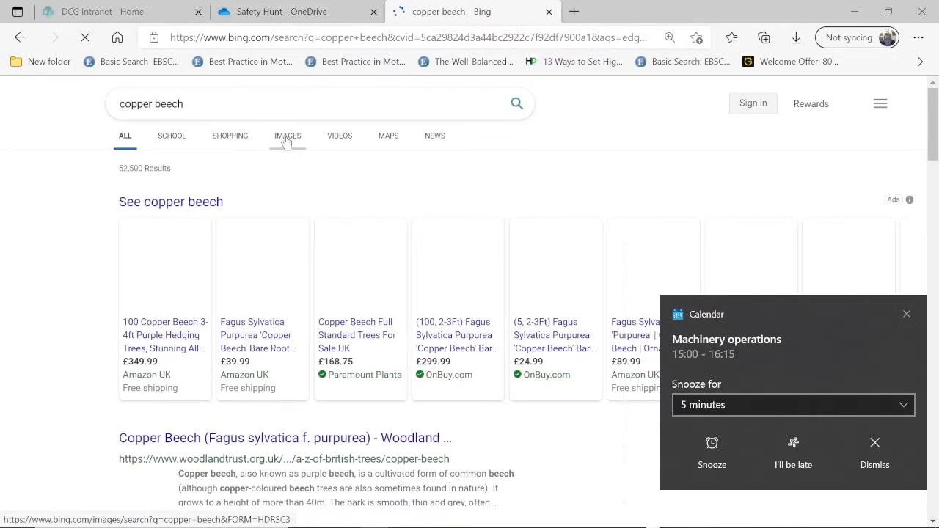
left_click(286, 139)
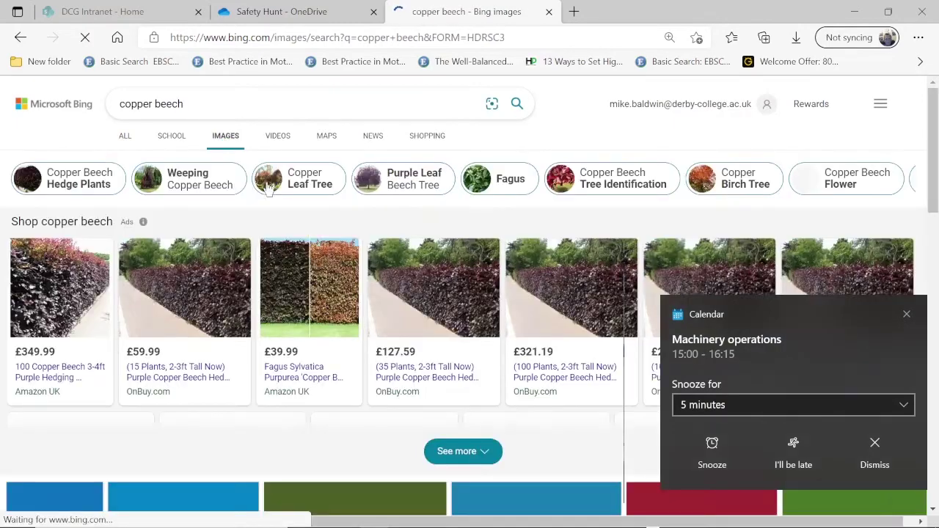
scroll(310, 323, "down", 5)
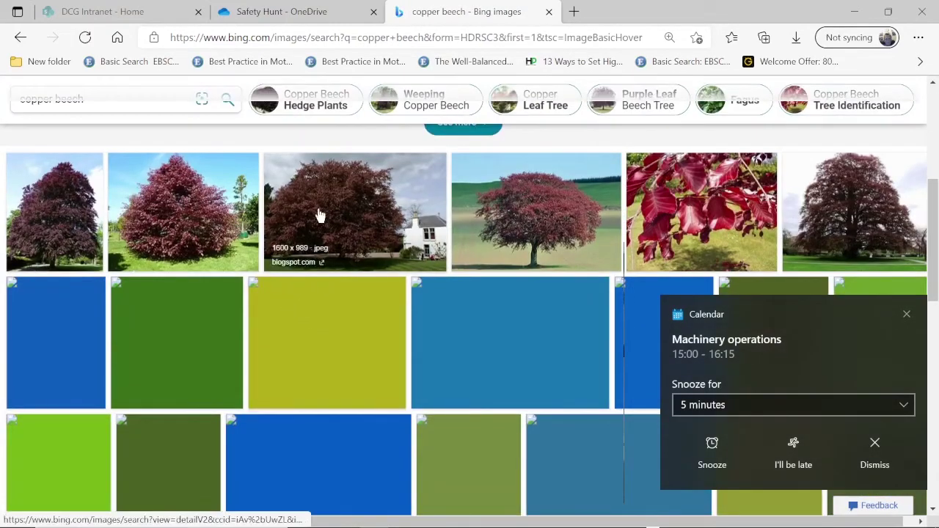
left_click(324, 207)
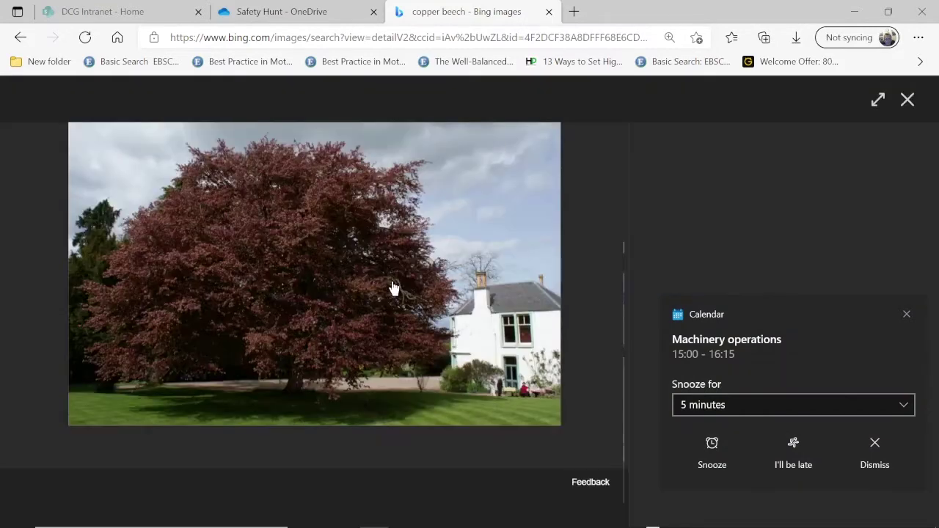
right_click(334, 256)
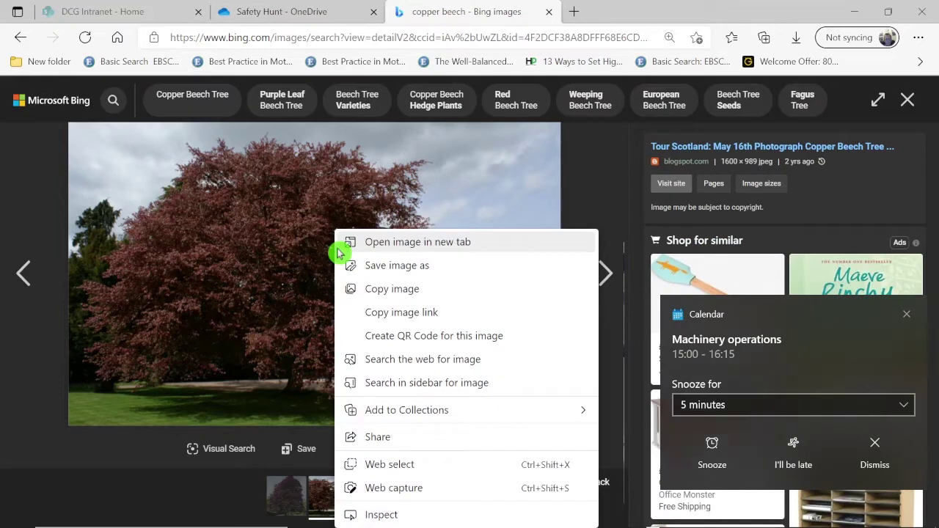
left_click(380, 312)
Step: Switch back to Google Earth and accept the Cop placemark with the image link in its description
mouse_move(469, 522)
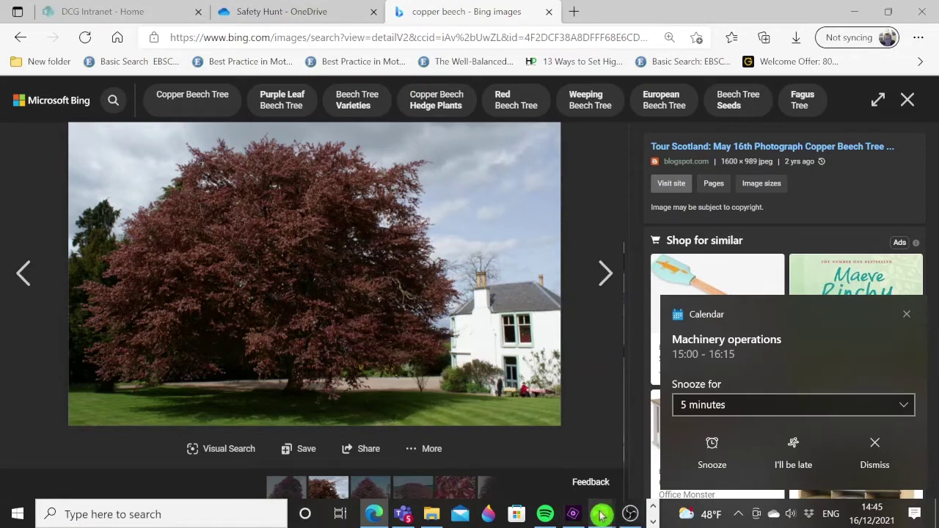
mouse_move(612, 511)
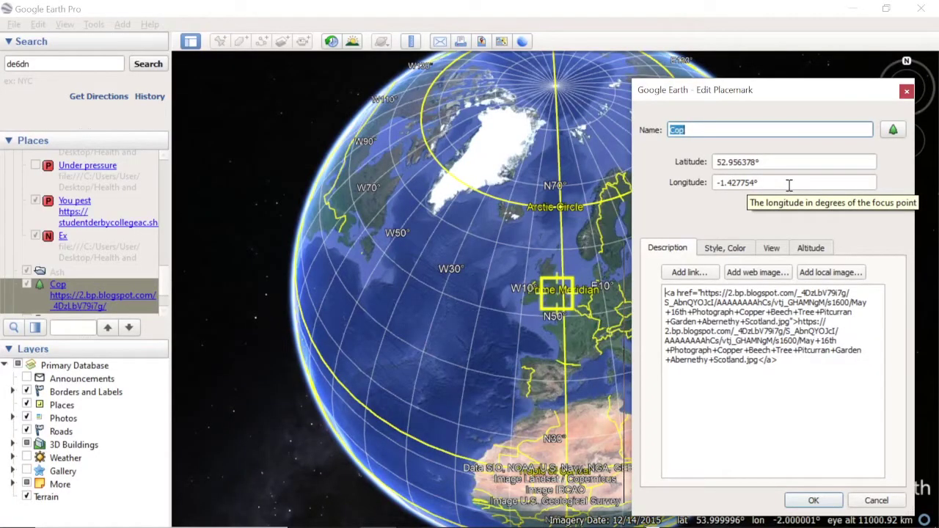
left_click(808, 502)
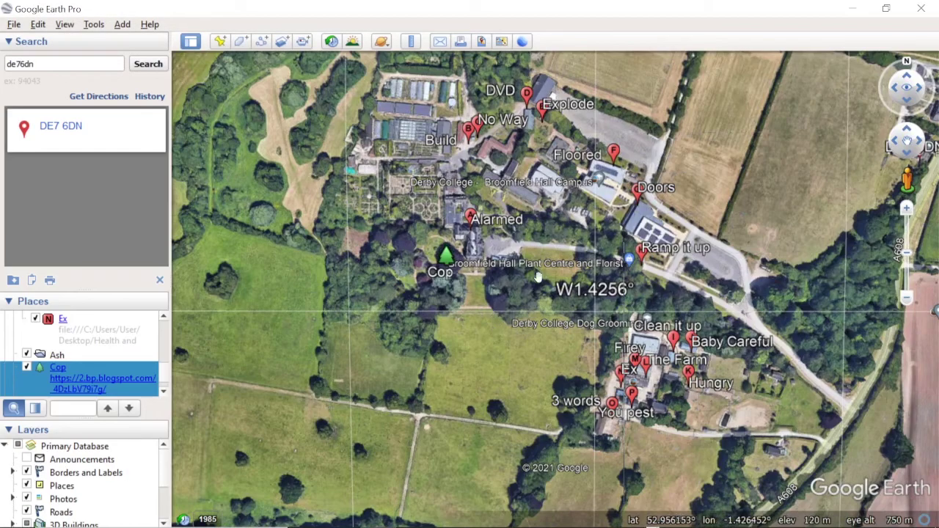
Step: Open the Cop placemark's information balloon on the map to check its image link
scroll(455, 270, "up", 2)
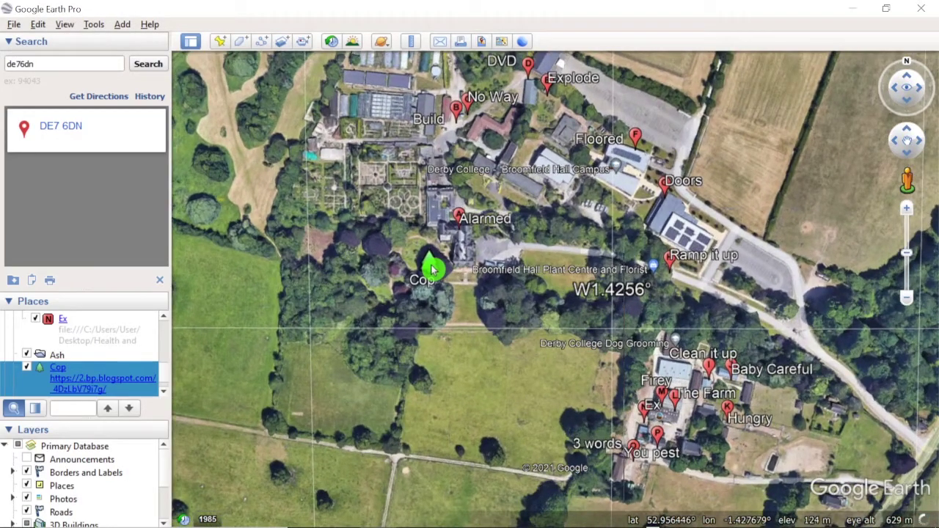
left_click(431, 265)
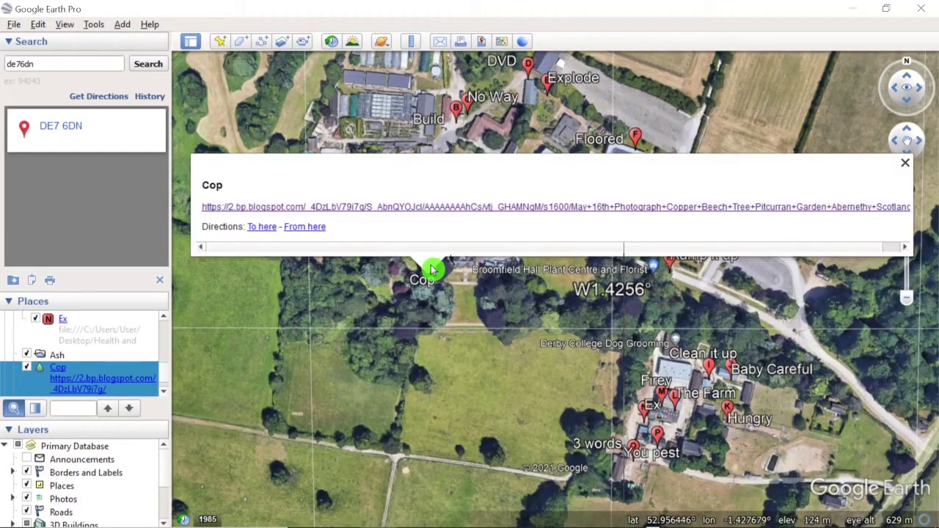
Step: Follow the image link in the Cop placemark's balloon to view the copper beech photo
left_click(473, 208)
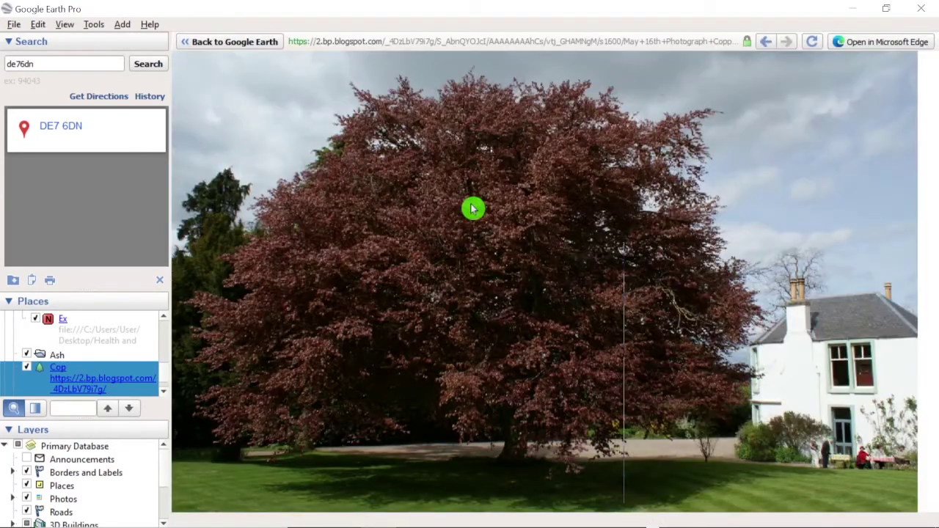
mouse_move(557, 522)
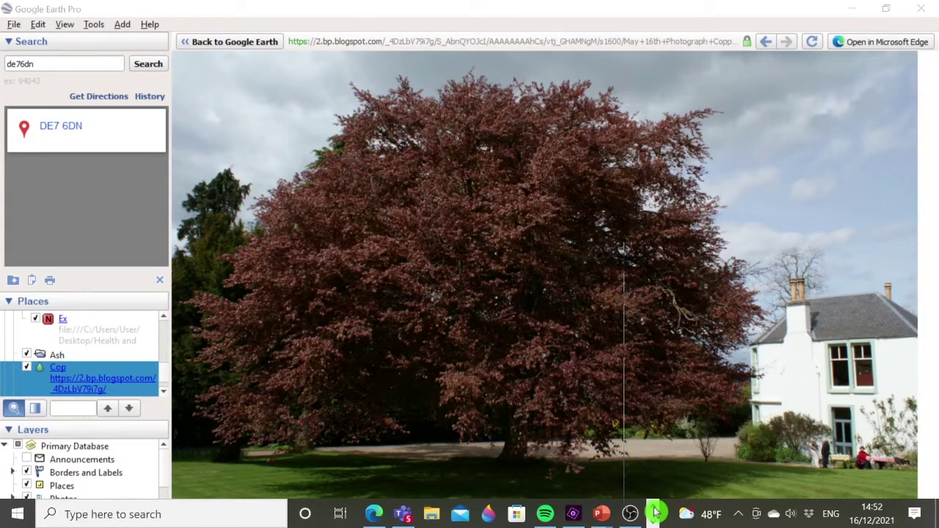
left_click(655, 514)
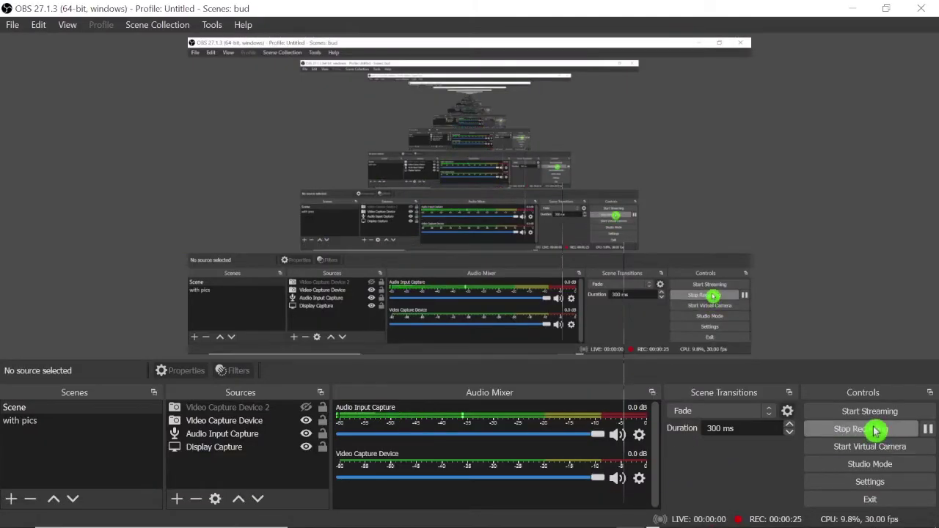
left_click(860, 429)
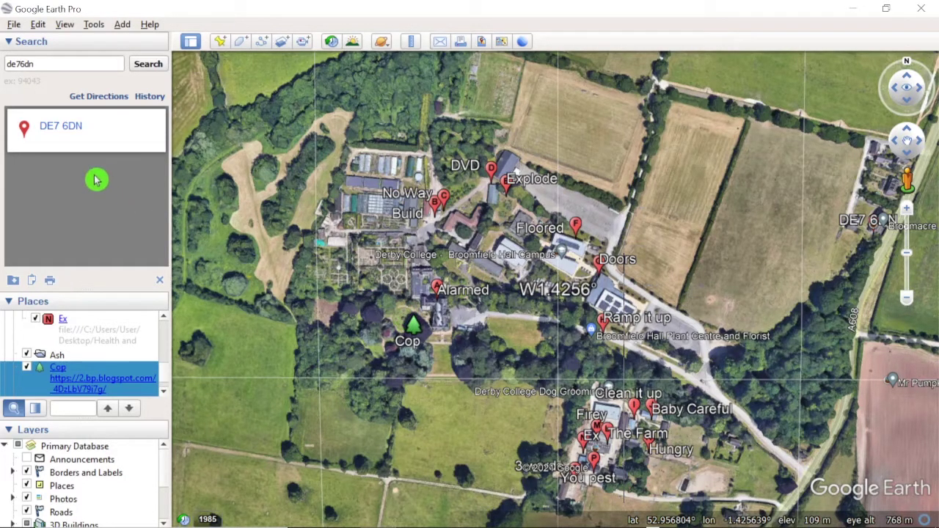
Step: Start saving the campus view as a map image and set its title to Safety map
left_click(12, 25)
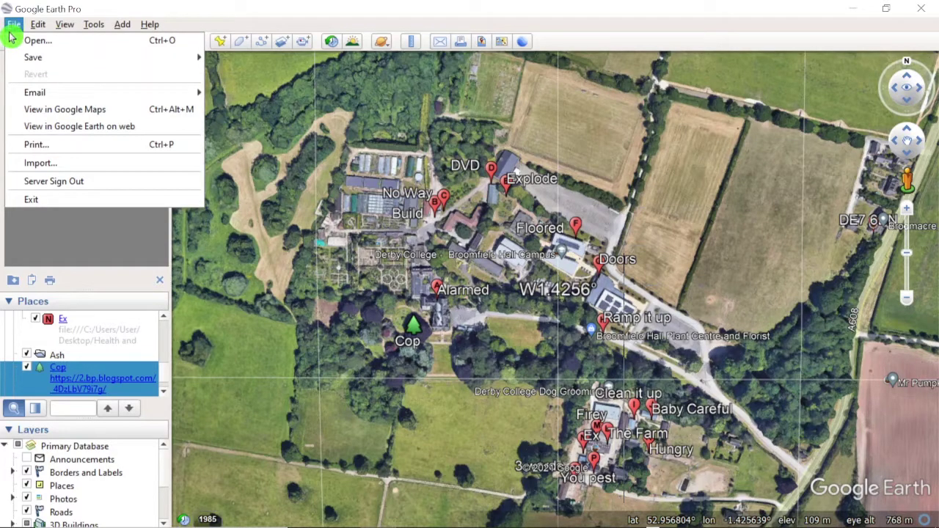
mouse_move(25, 58)
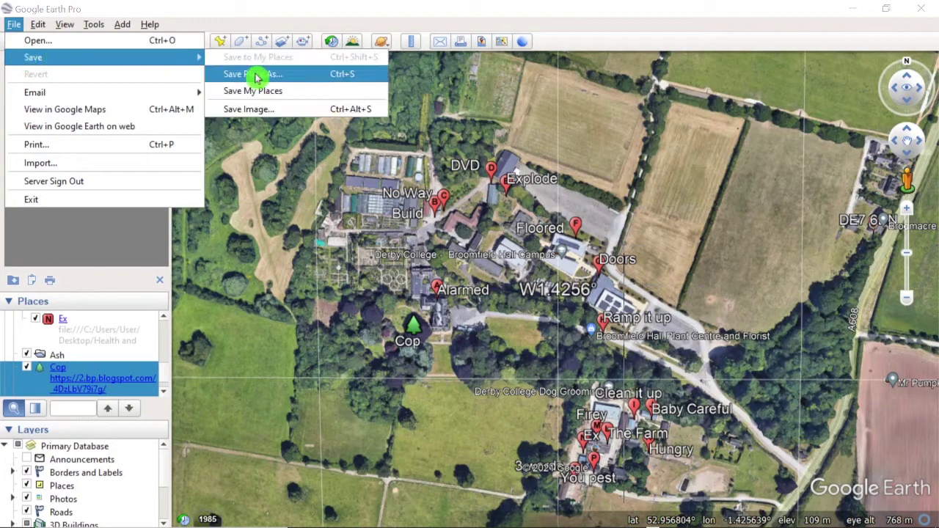
left_click(250, 109)
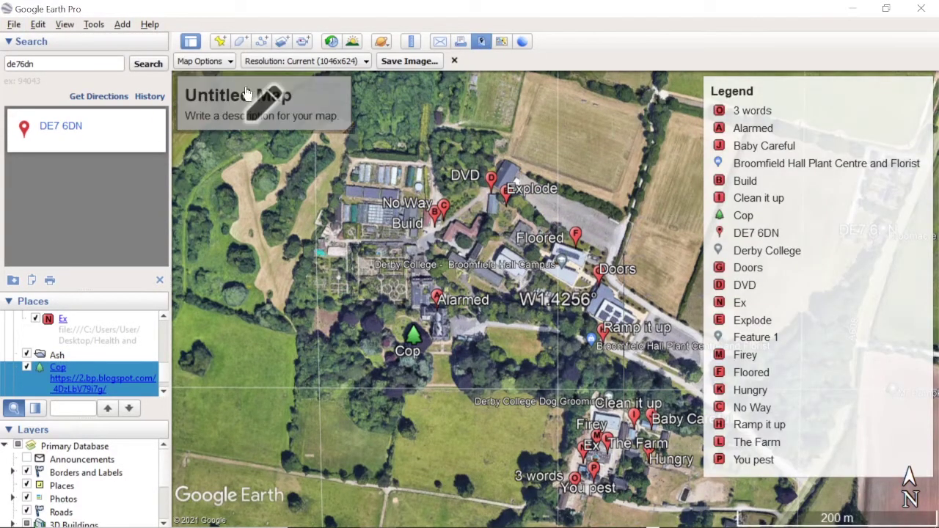
left_click(297, 100)
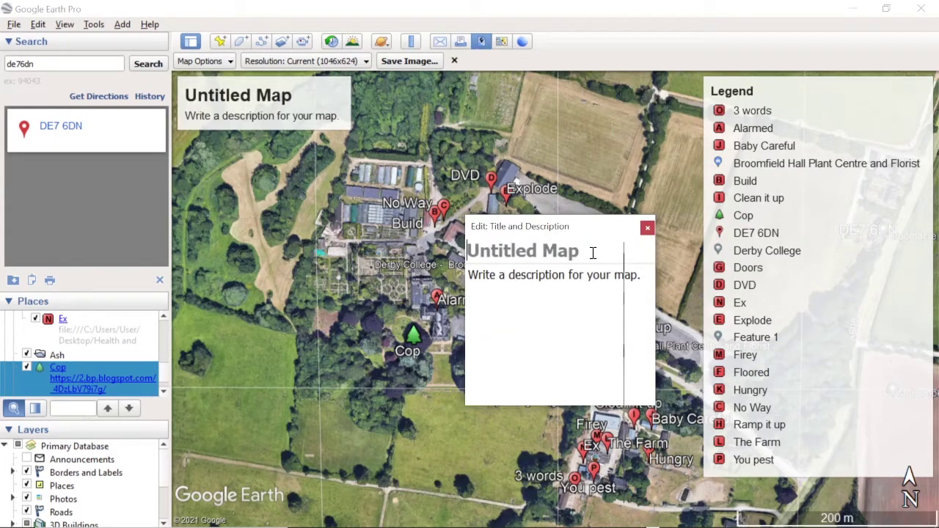
type("S")
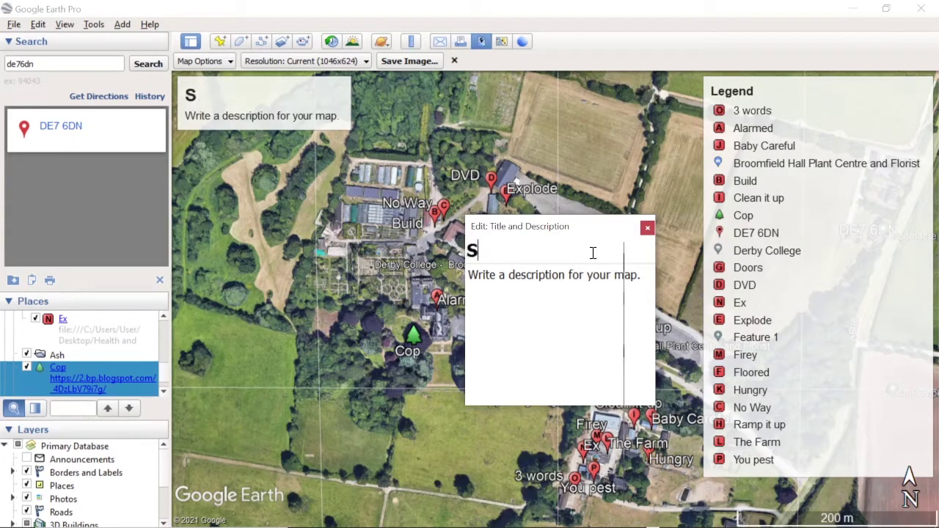
type("afety map")
key("Return")
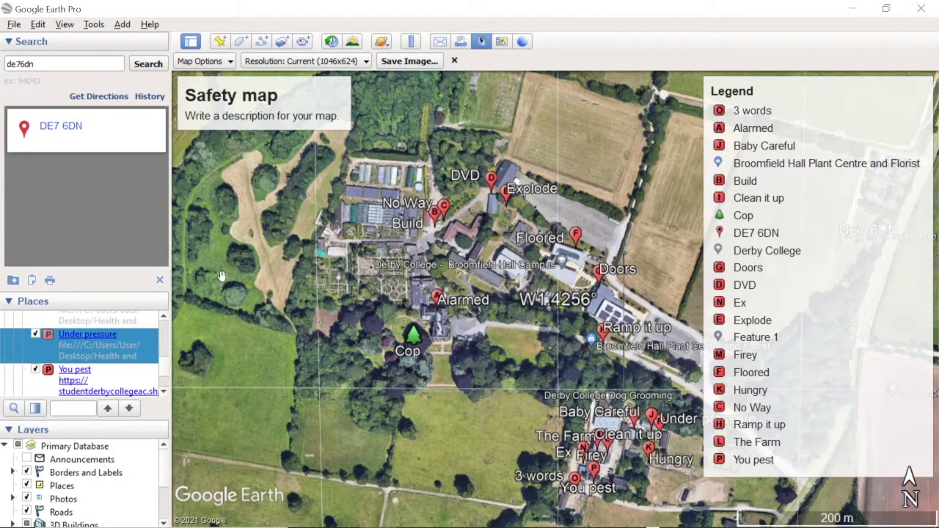
Step: Check the coordinates and description link in the Under pressure placemark's properties and accept them as they are
right_click(103, 339)
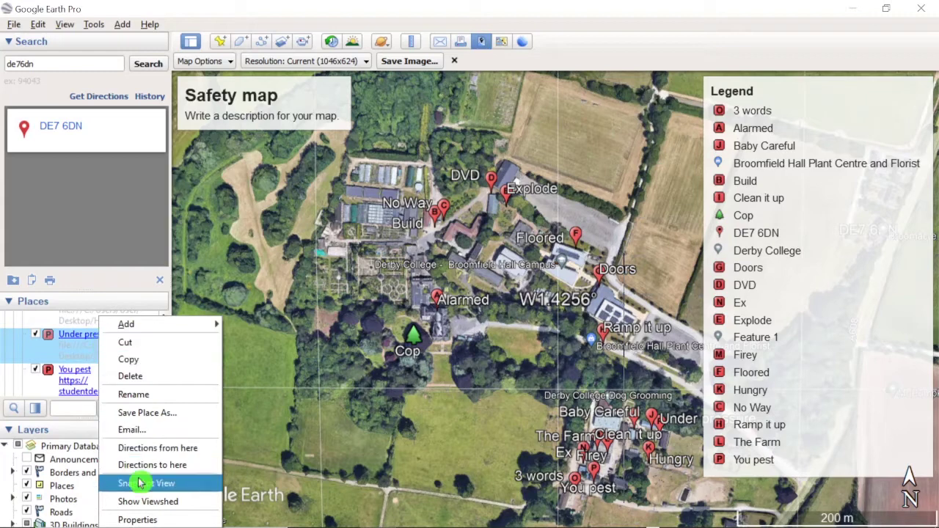
left_click(134, 520)
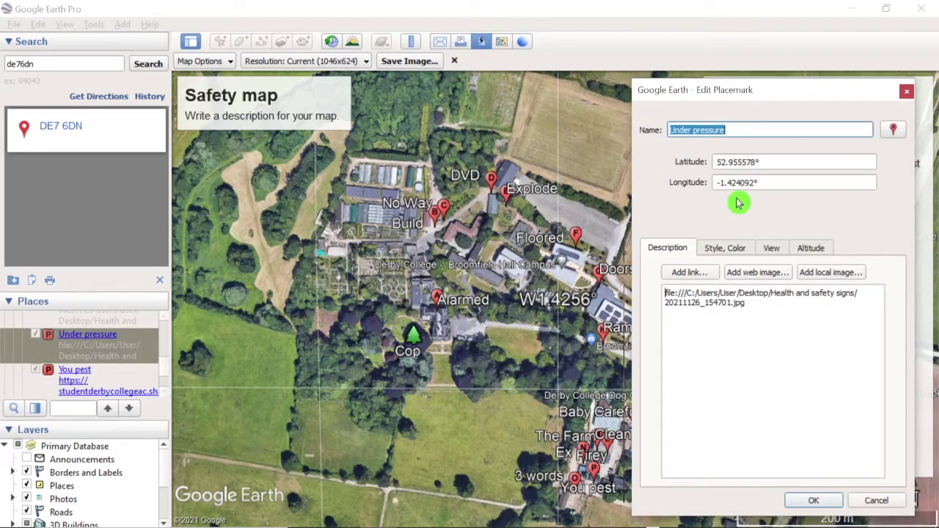
left_click(811, 500)
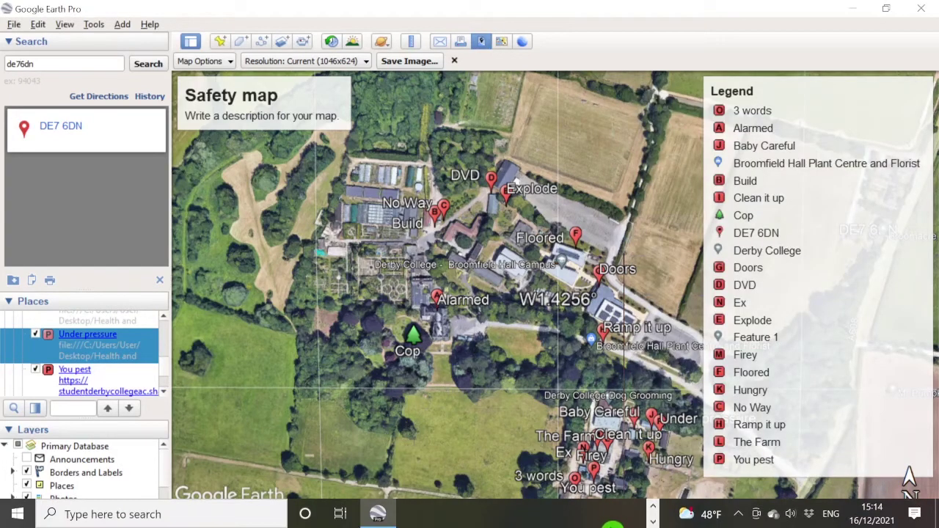
left_click(645, 515)
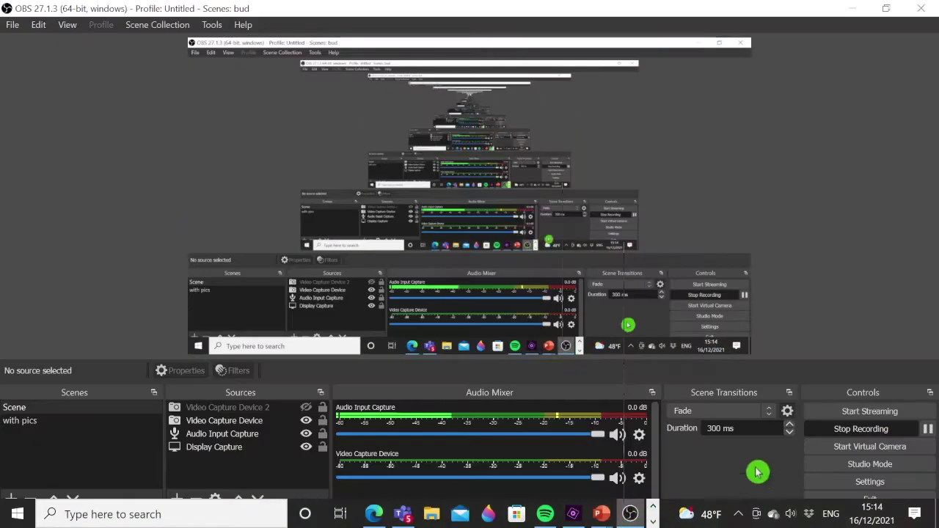
left_click(876, 429)
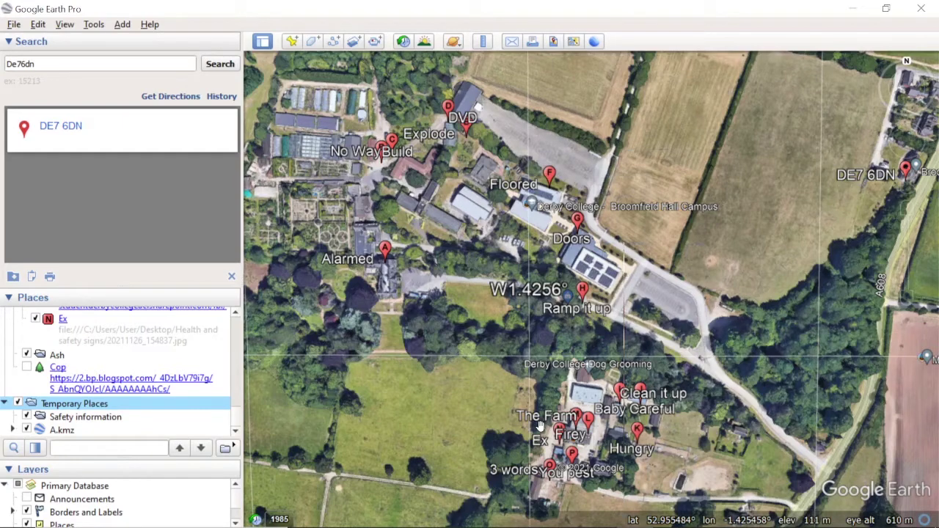
Step: Start adding a new folder inside the Safety information folder and clear its default name
left_click(212, 250)
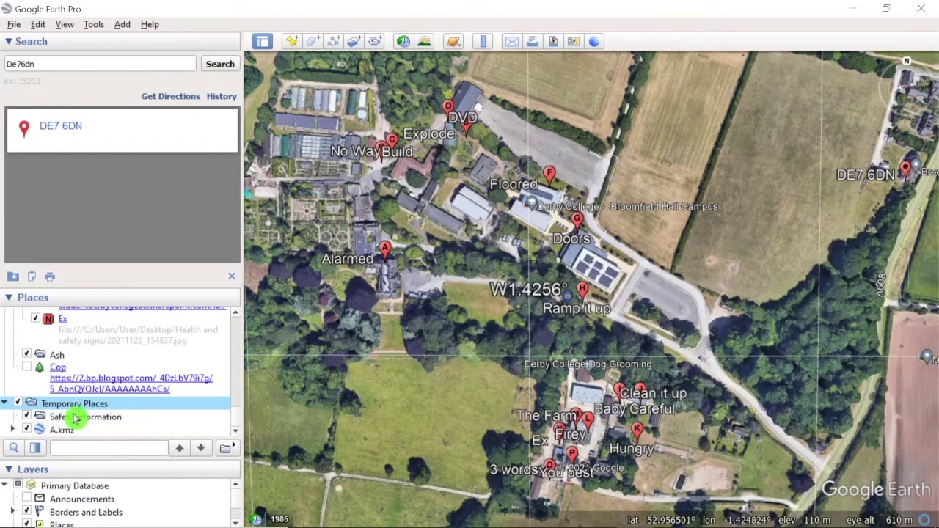
right_click(122, 416)
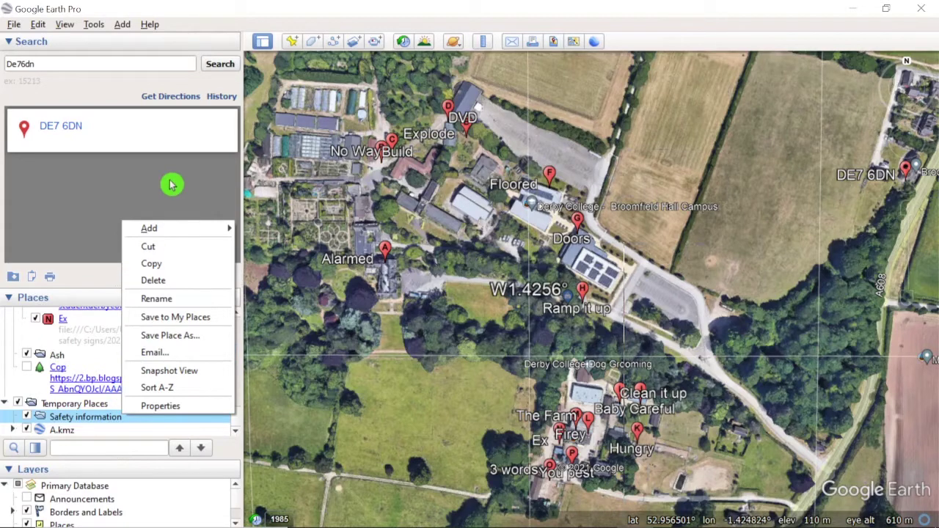
mouse_move(163, 227)
left_click(256, 229)
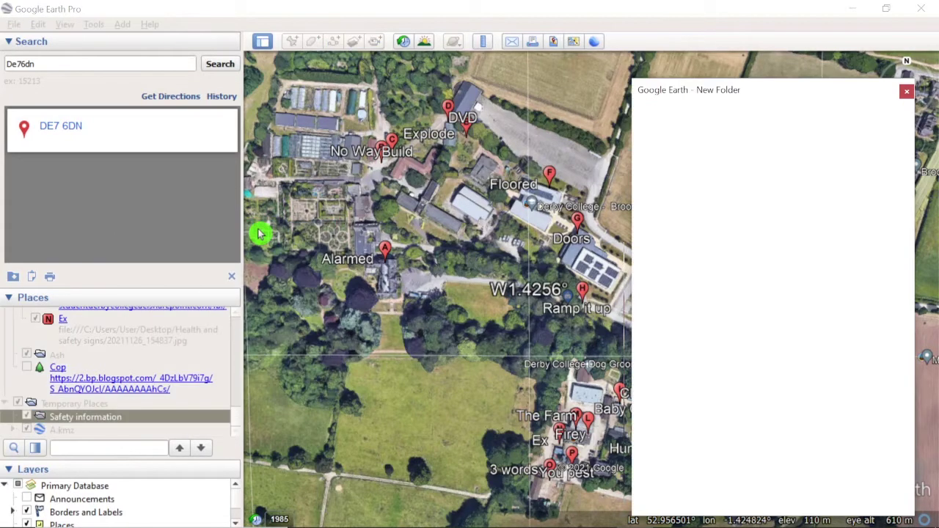
key("BackSpace")
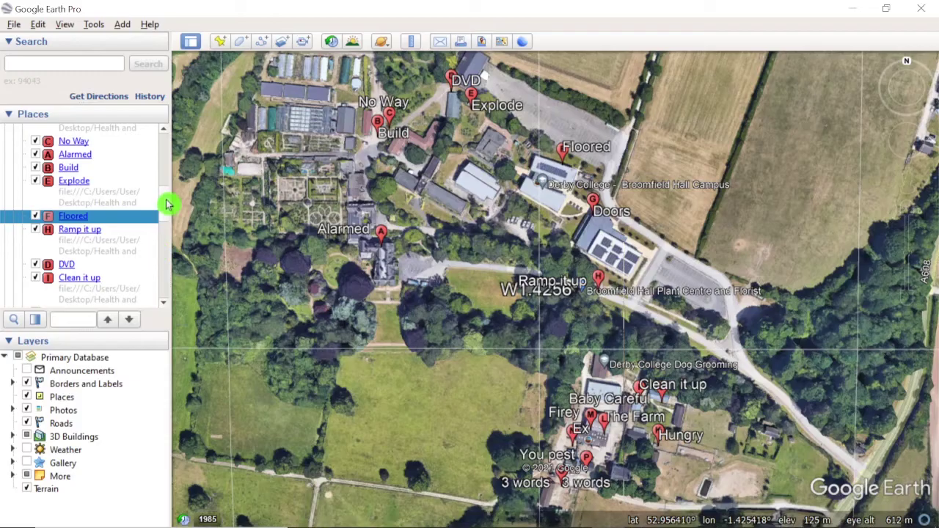
Step: Try to save the Safety first folder from the saved places as a KMZ file in Downloads
left_click_drag(168, 203, 167, 287)
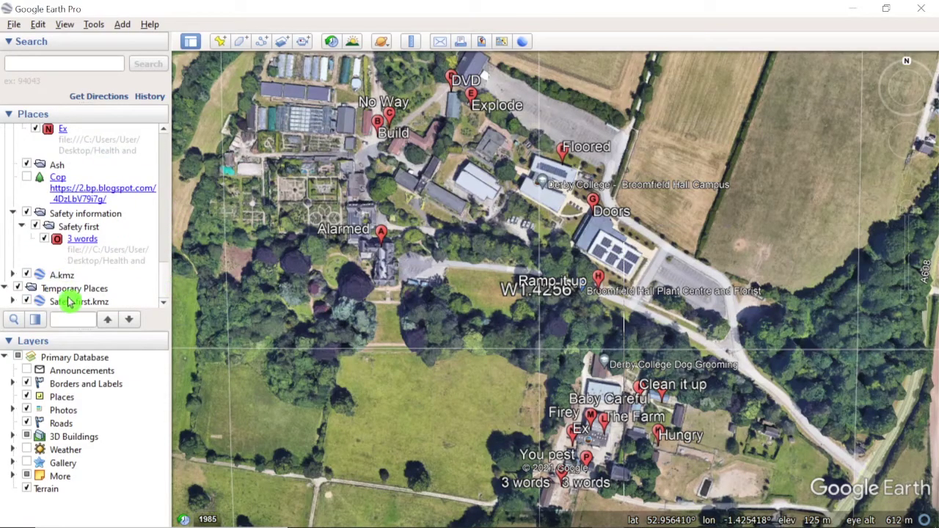
left_click(82, 233)
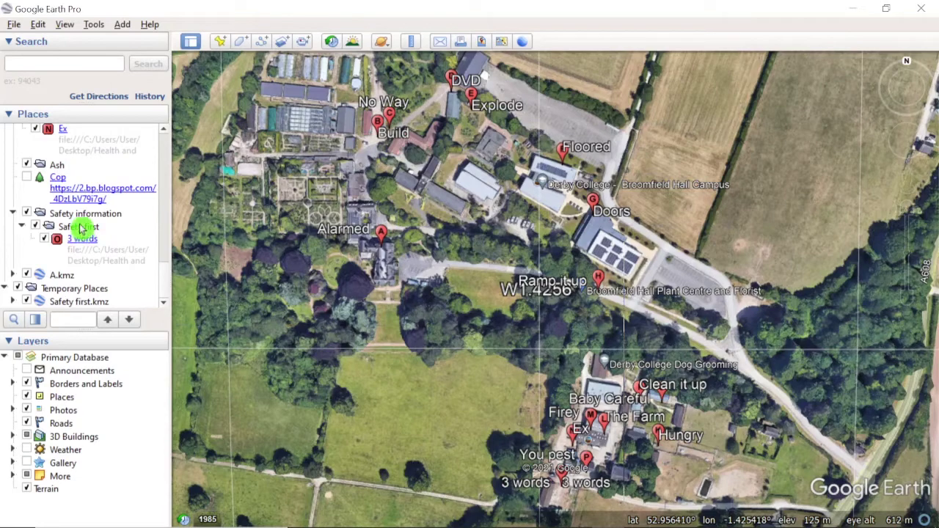
left_click(64, 131)
mouse_move(64, 131)
left_mouse_down()
mouse_move(60, 277)
mouse_move(74, 140)
left_mouse_up()
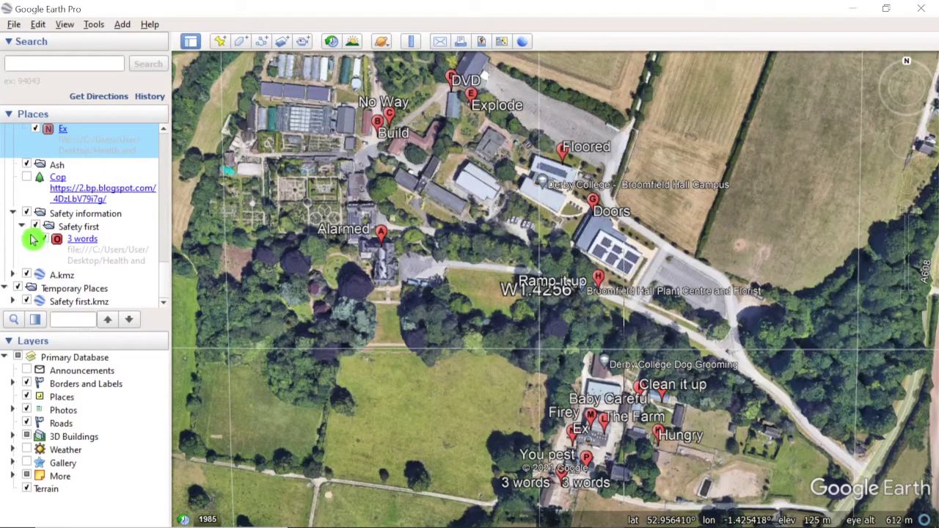
right_click(80, 228)
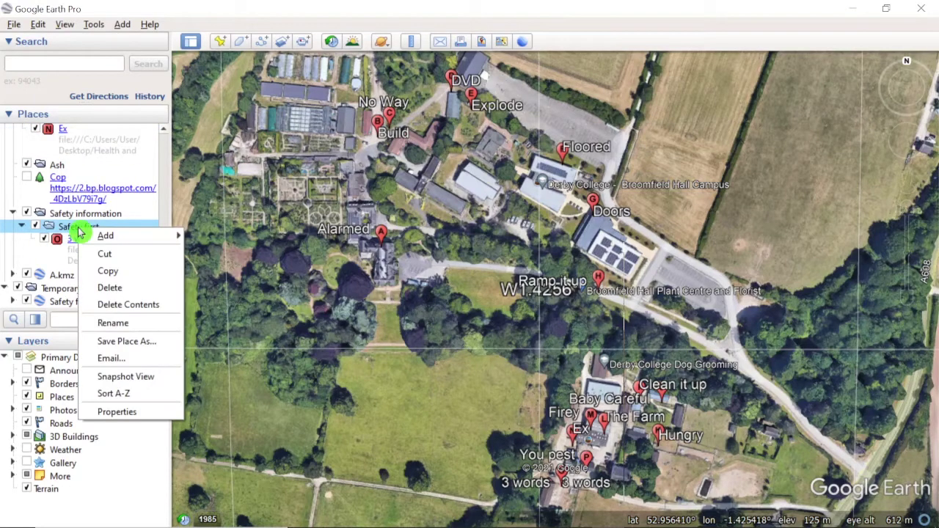
left_click(107, 341)
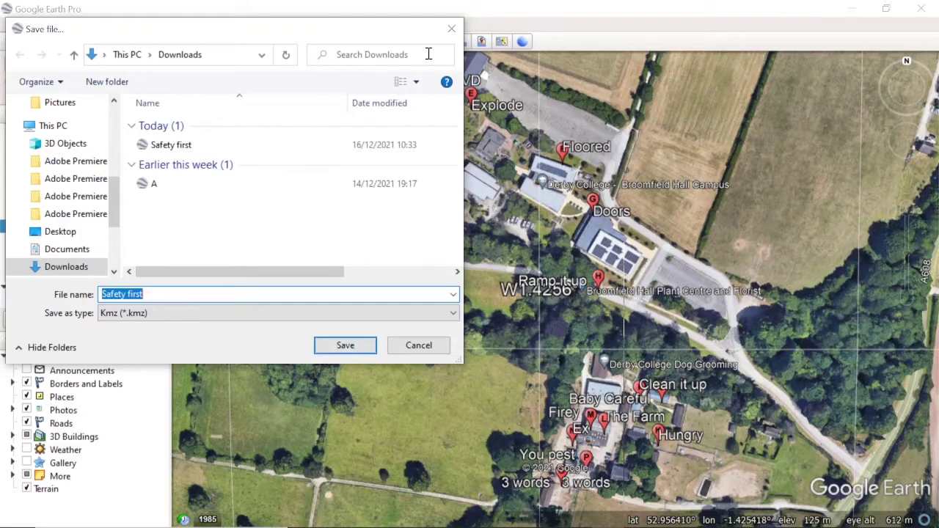
left_click(451, 35)
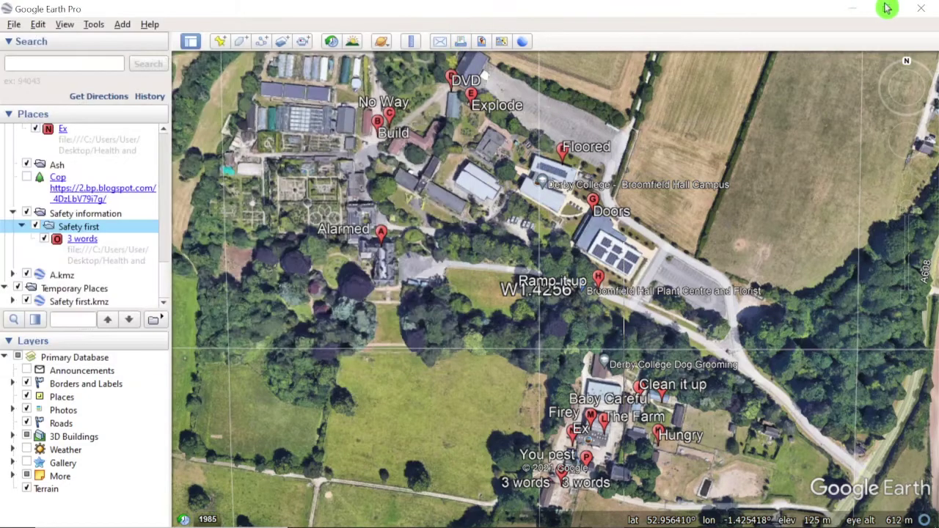
Step: Close Google Earth and discard the unsaved temporary places
left_click(923, 10)
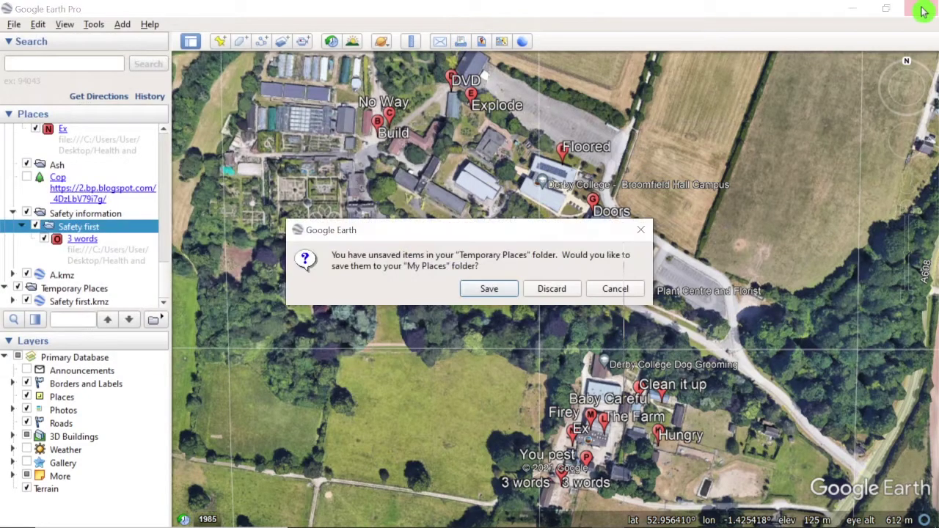
left_click(543, 291)
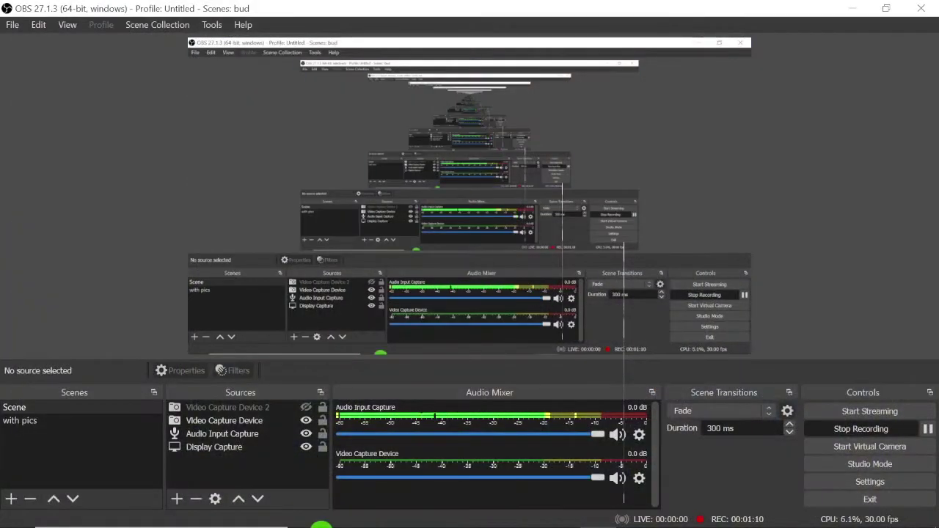
Step: Open the Safety first KMZ file from the Downloads folder in Google Earth and dismiss the start-up tips
mouse_move(451, 514)
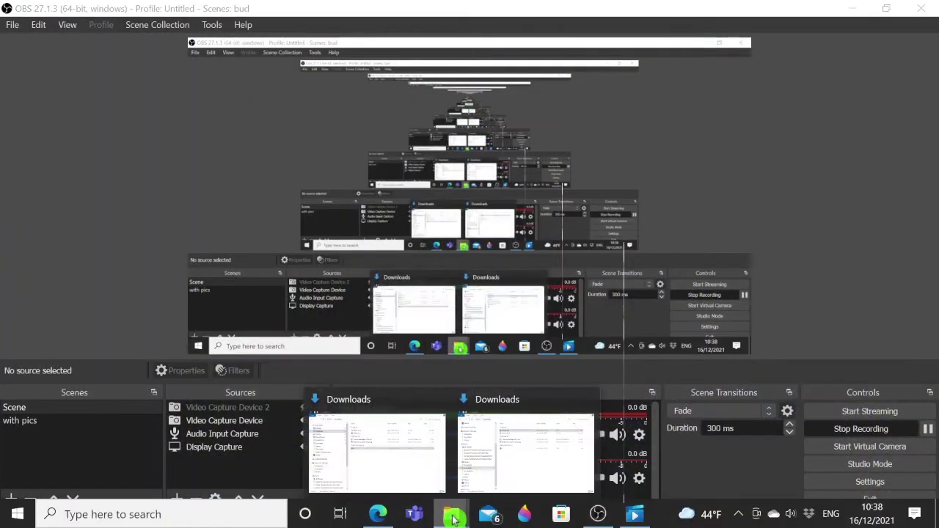
left_click(522, 464)
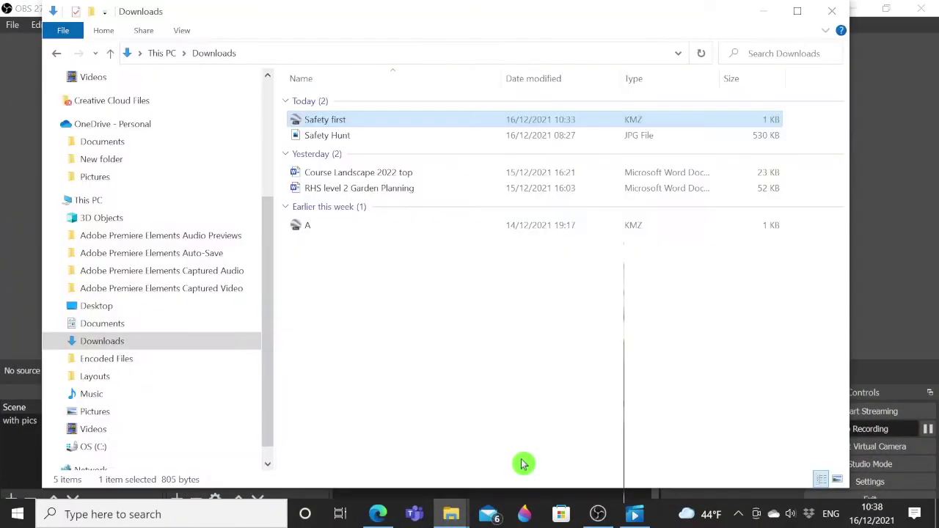
double_click(306, 125)
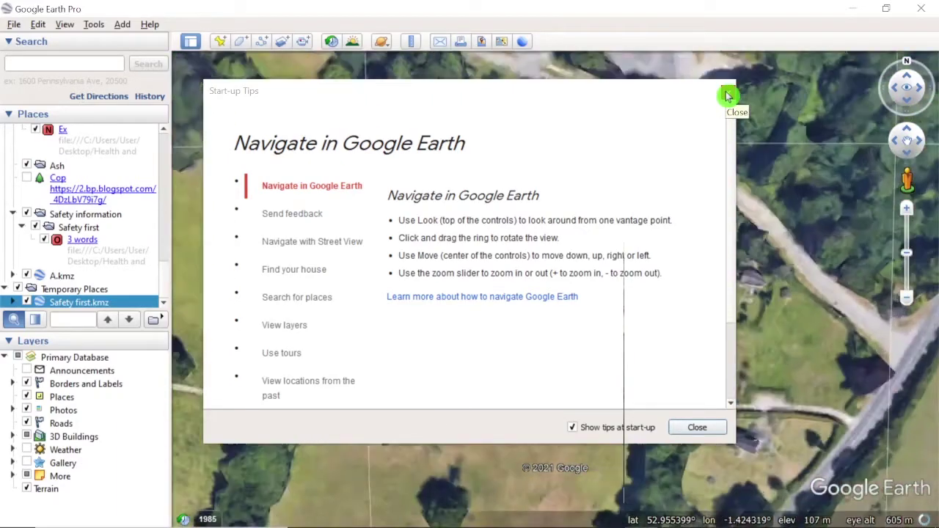
left_click(726, 94)
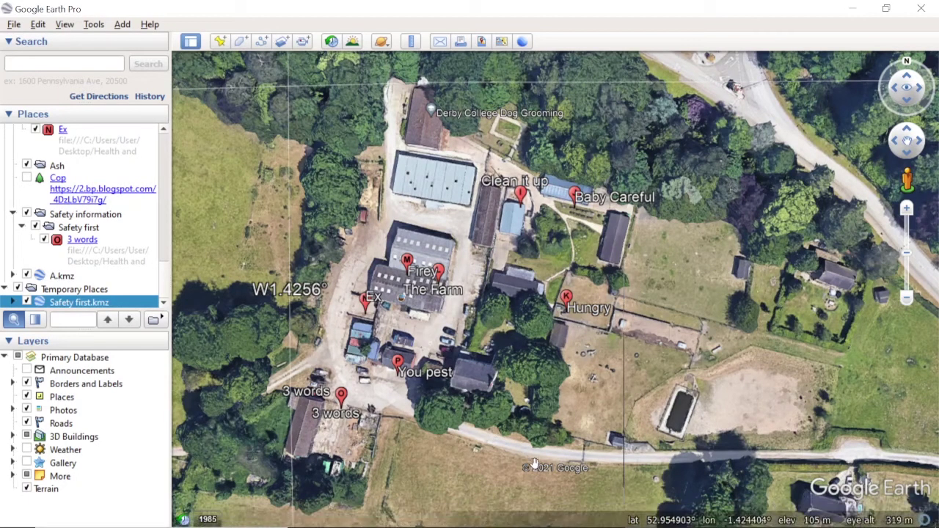
Step: View the placemarks across the whole college campus and pick the Alarmed placemark on the map
left_click(906, 297)
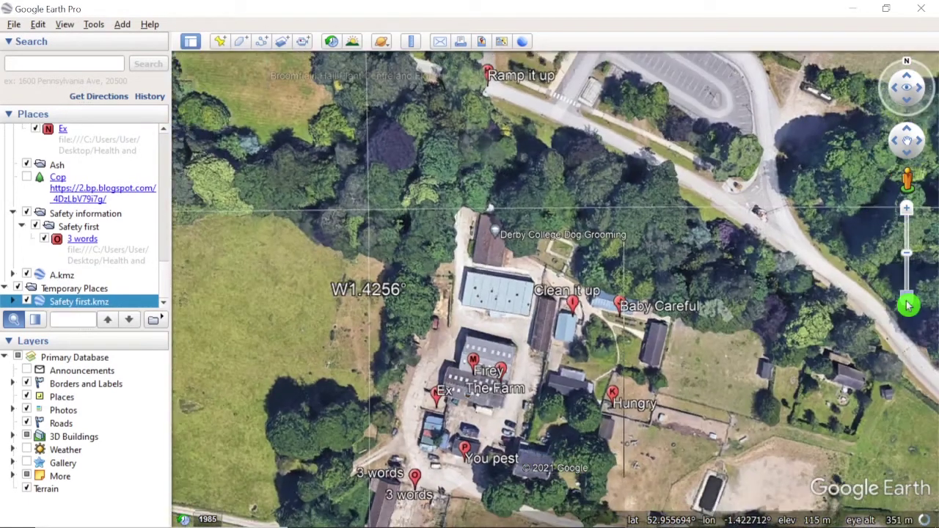
left_click(906, 299)
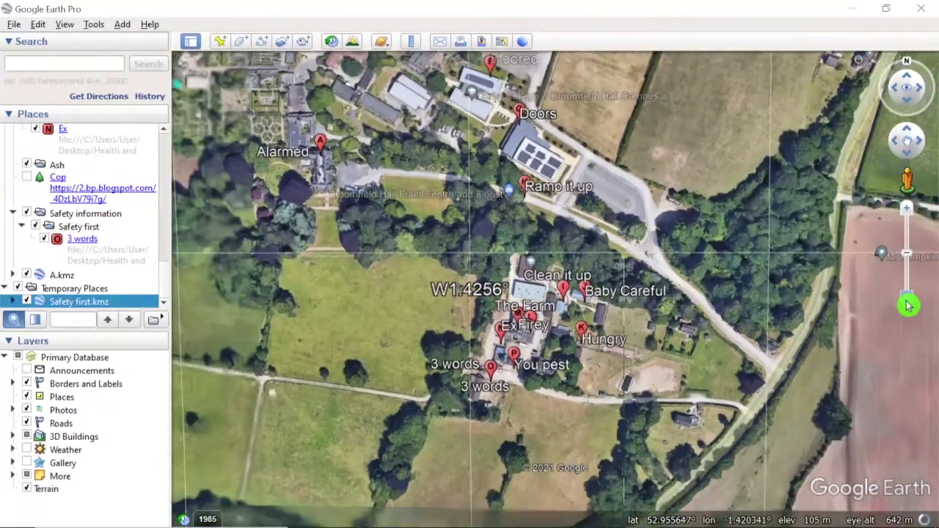
left_click_drag(498, 274, 471, 358)
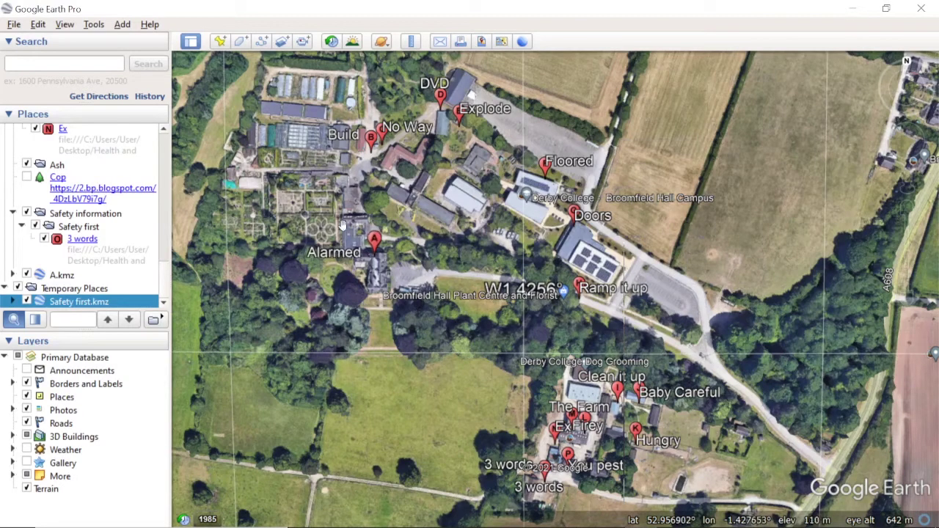
left_click(380, 248)
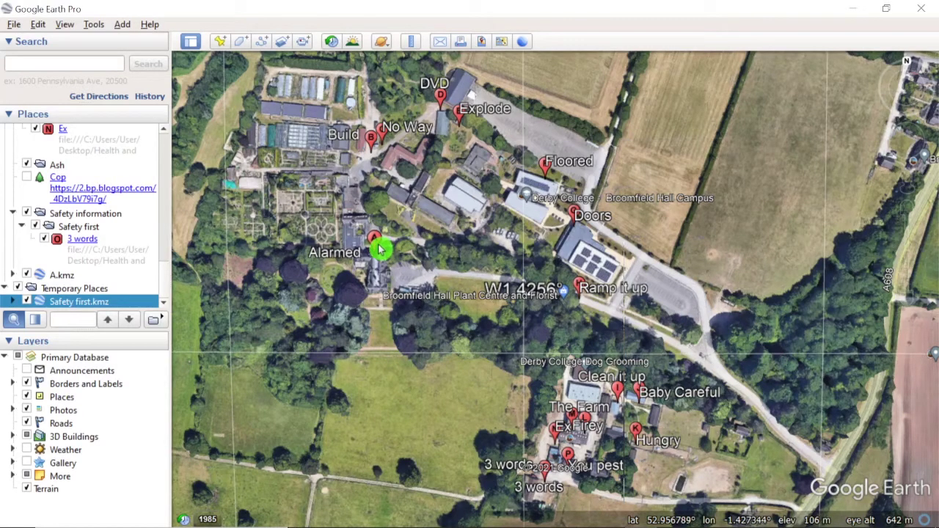
left_click(381, 249)
Step: Check the local image link in the Hungry placemark's properties and accept them as they are
left_click_drag(167, 286, 168, 216)
left_click(73, 270)
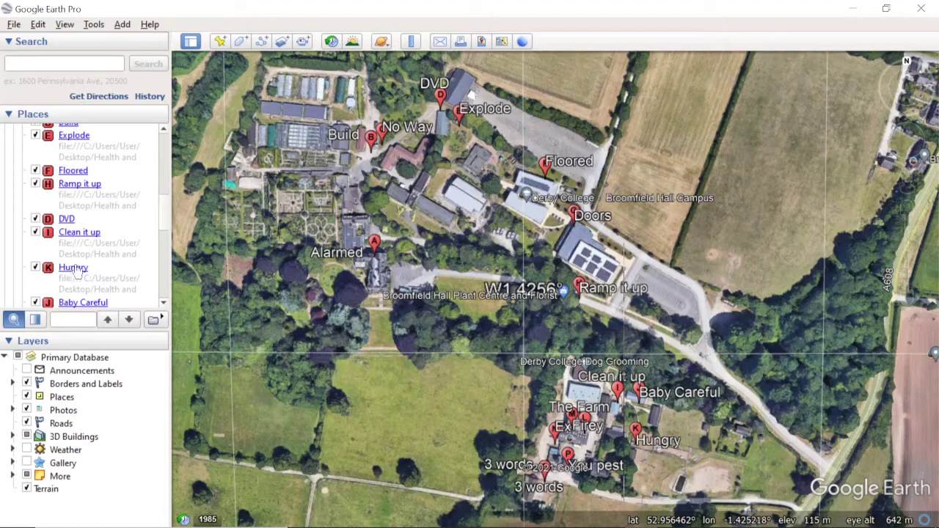
right_click(74, 270)
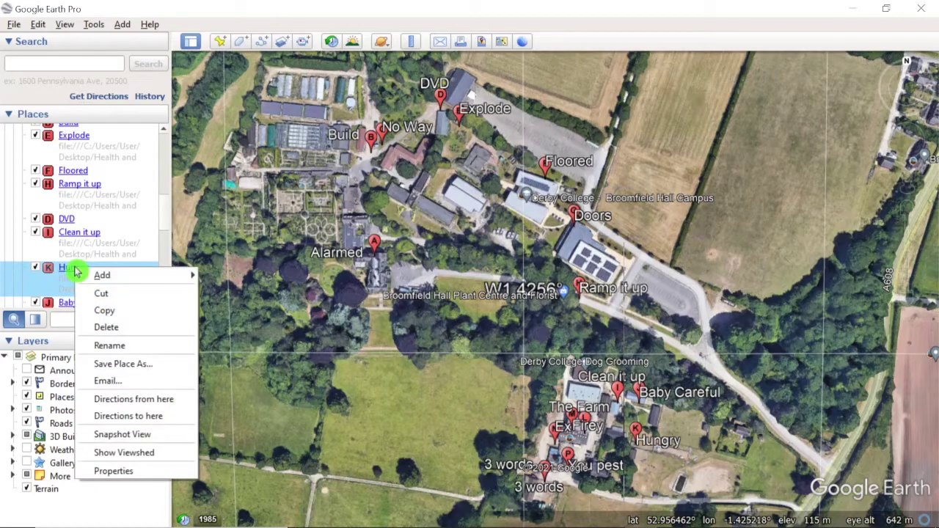
left_click(110, 471)
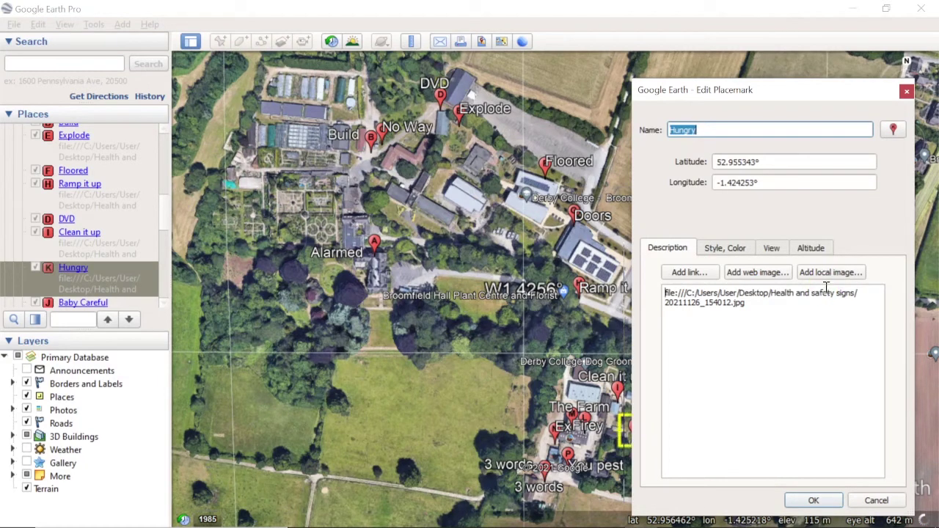
left_click(811, 500)
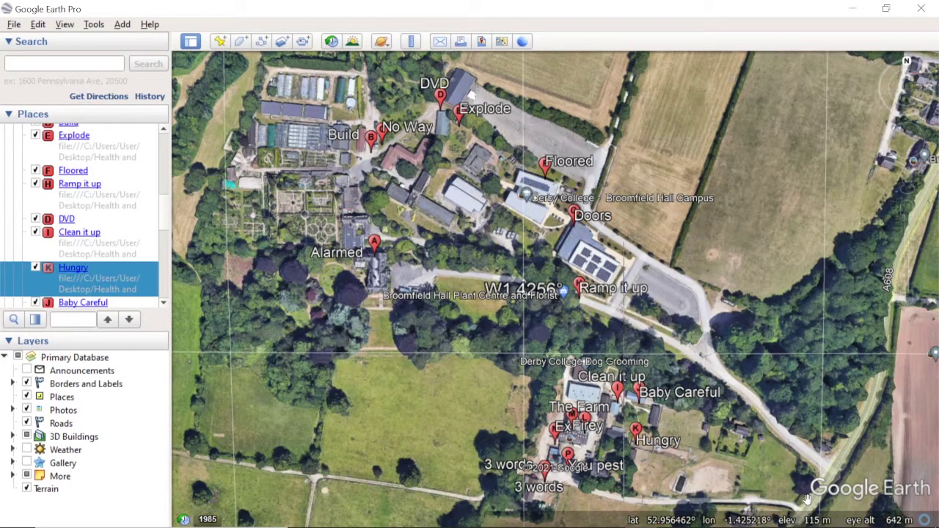